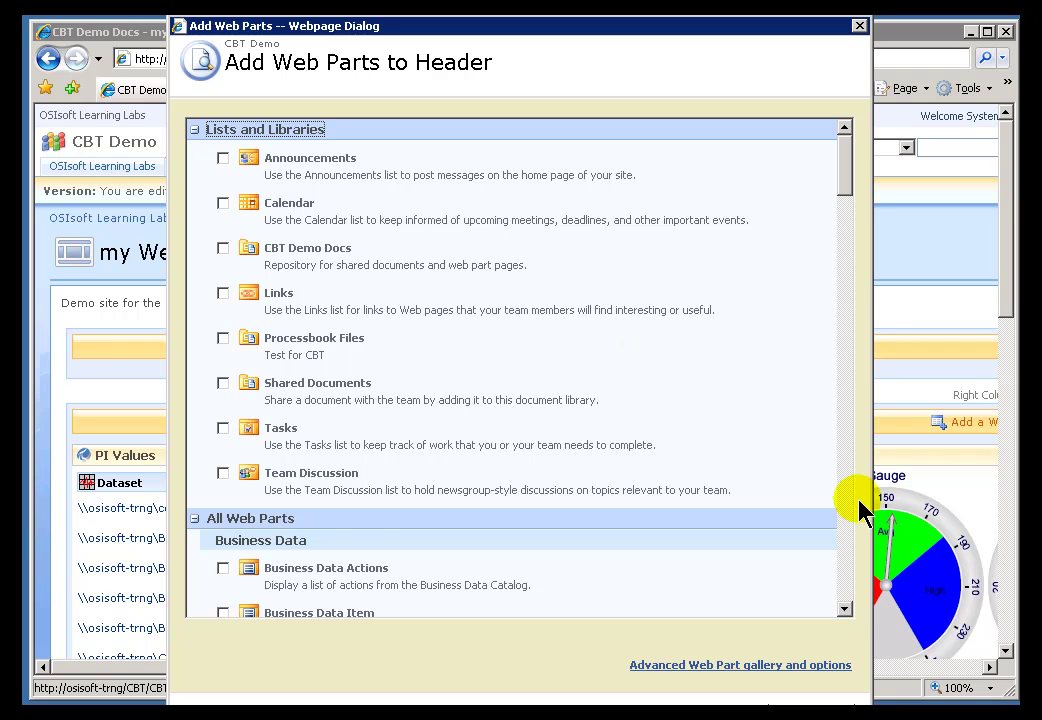
Add the PI Graphic web part from the PI WebParts group to the page's Header zone
left_click(848, 525)
left_click(848, 525)
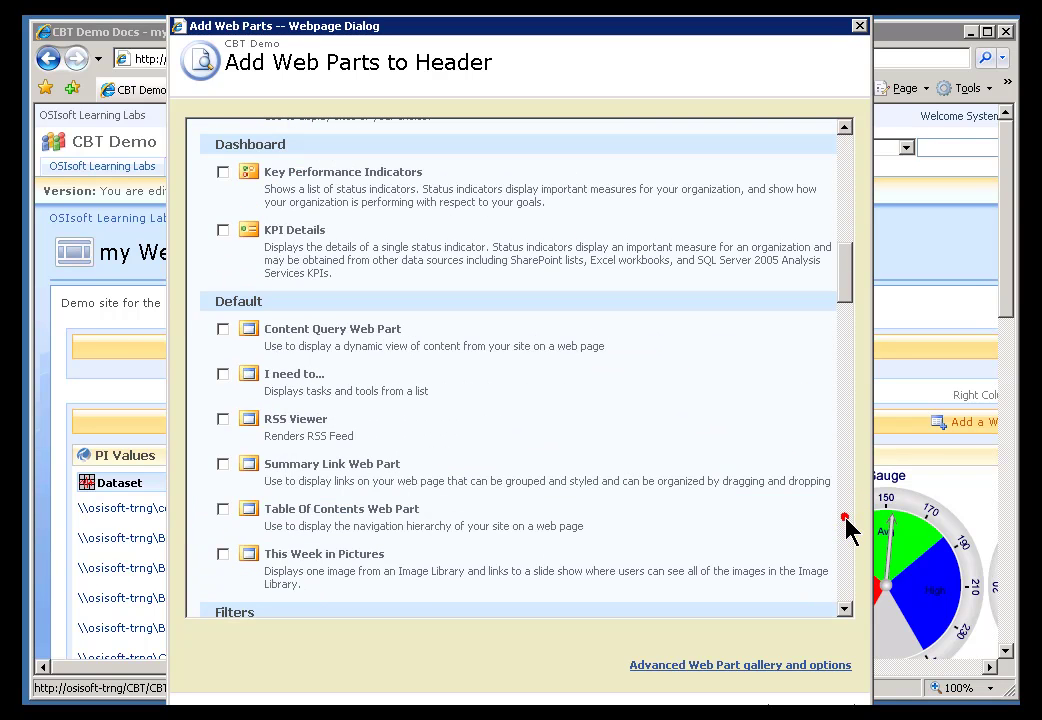
left_click_drag(841, 281, 855, 400)
left_click(849, 528)
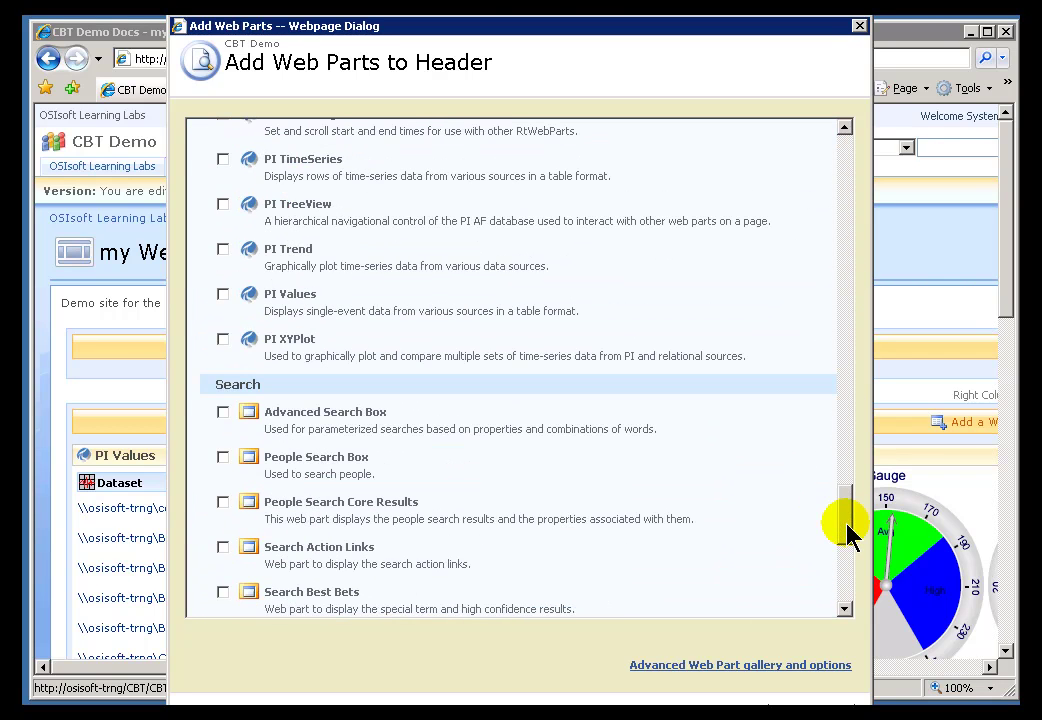
left_click(846, 304)
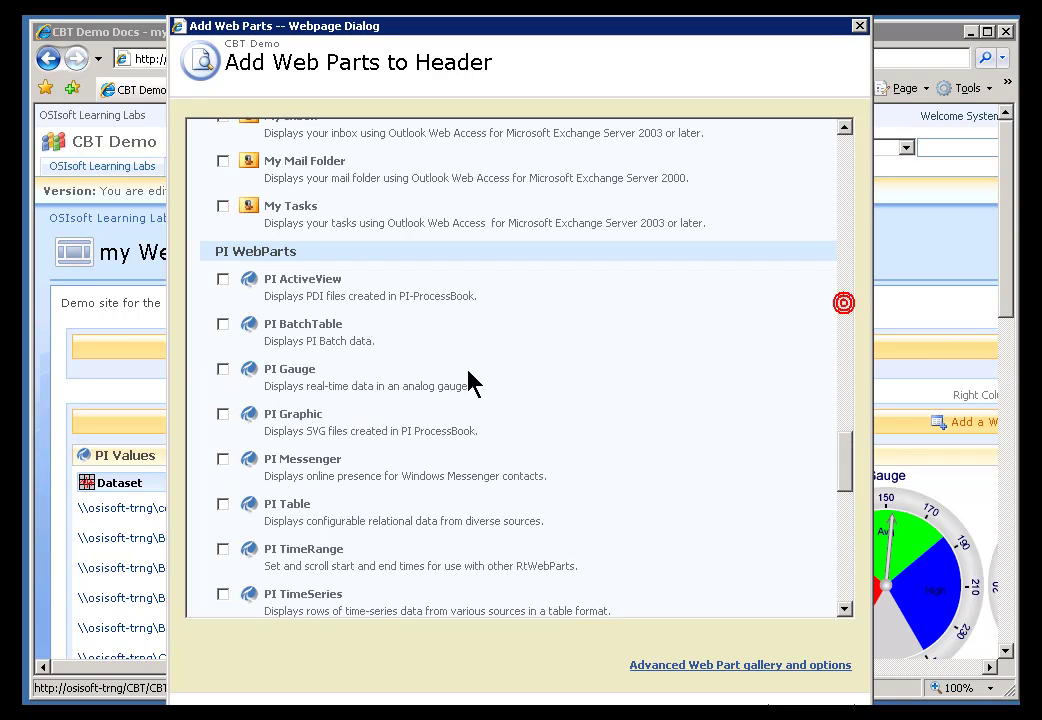
left_click(224, 413)
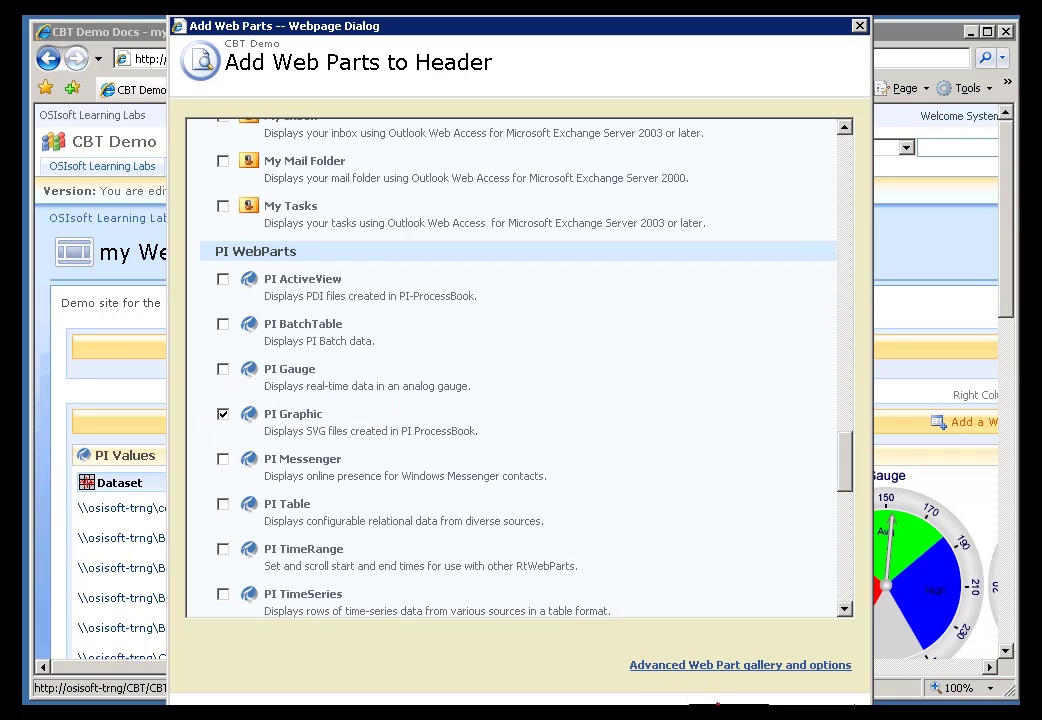
left_click(704, 698)
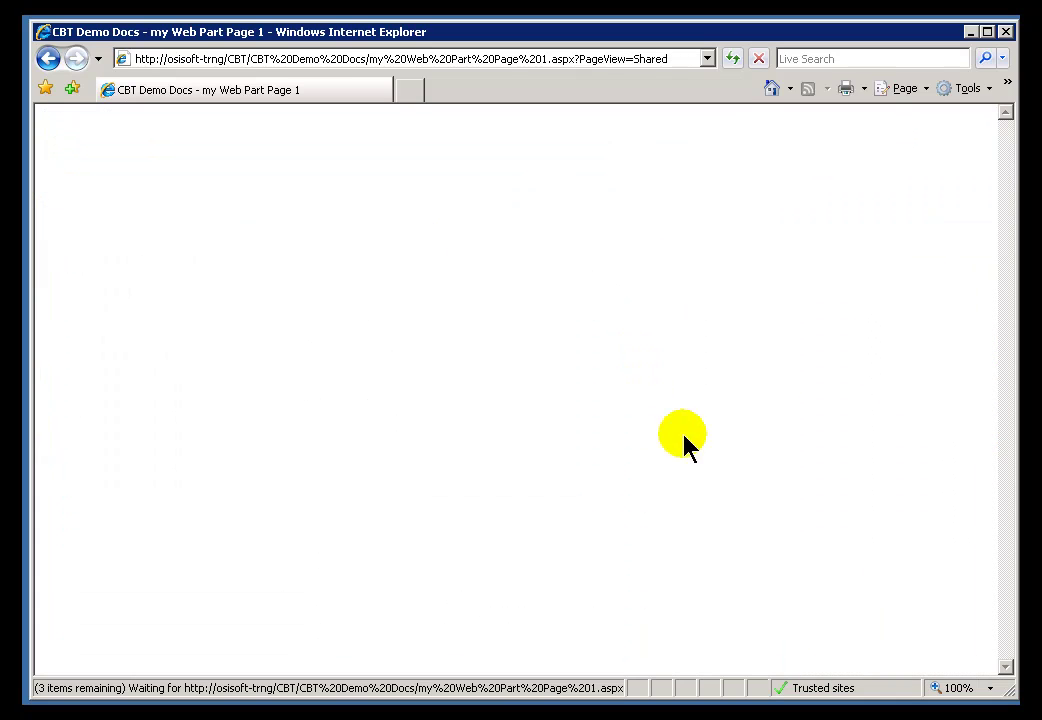
Open the shared web part settings of the new PI Graphic part in the Header zone
scroll(1007, 337, "down", 4)
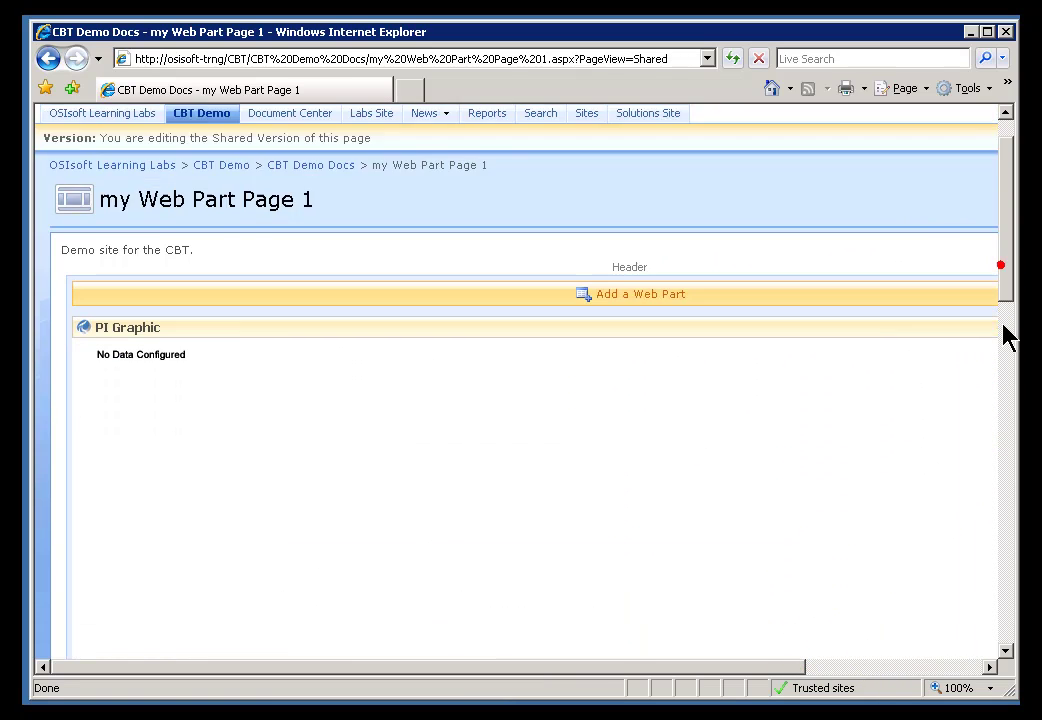
left_click(966, 666)
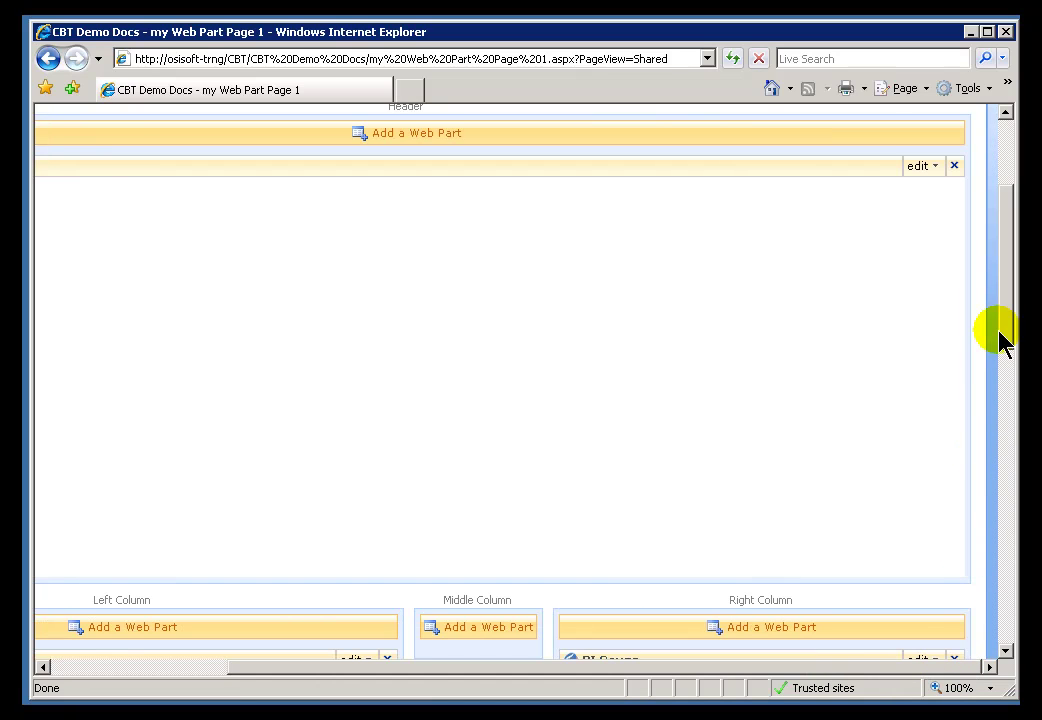
left_click_drag(1005, 321, 1003, 281)
left_click(933, 248)
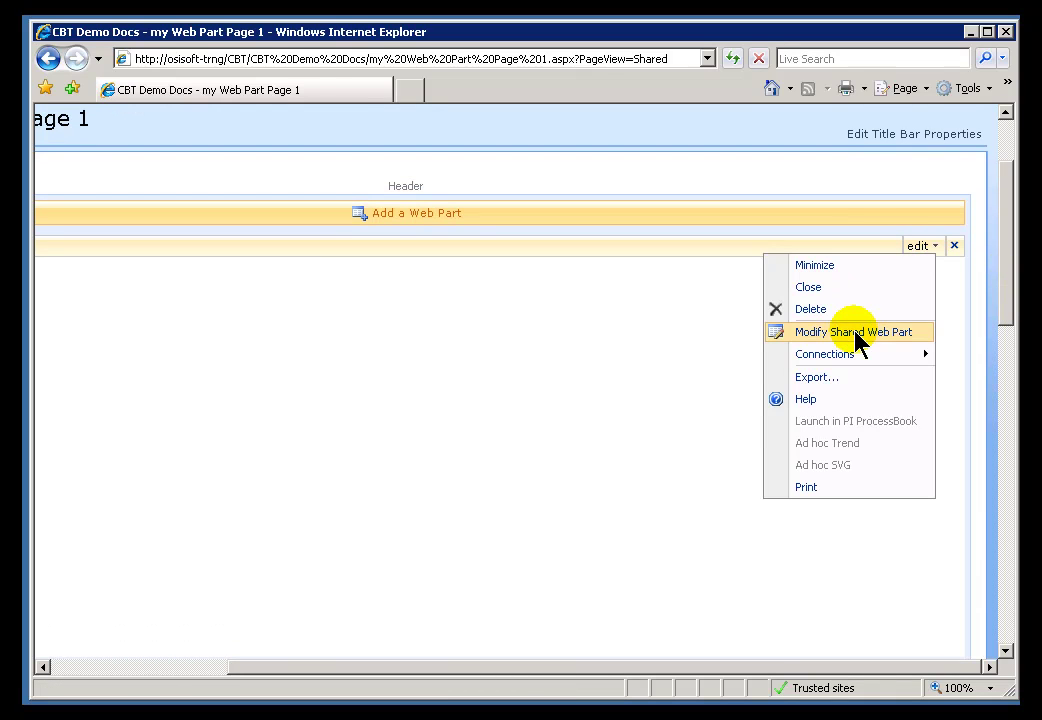
left_click(855, 334)
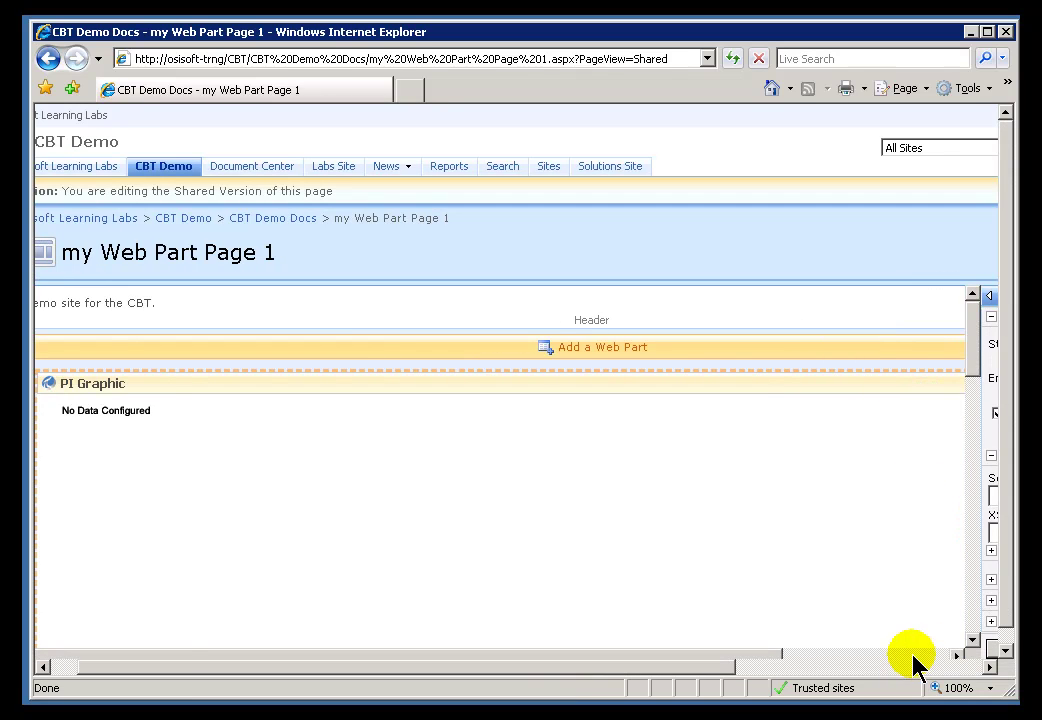
left_click(986, 667)
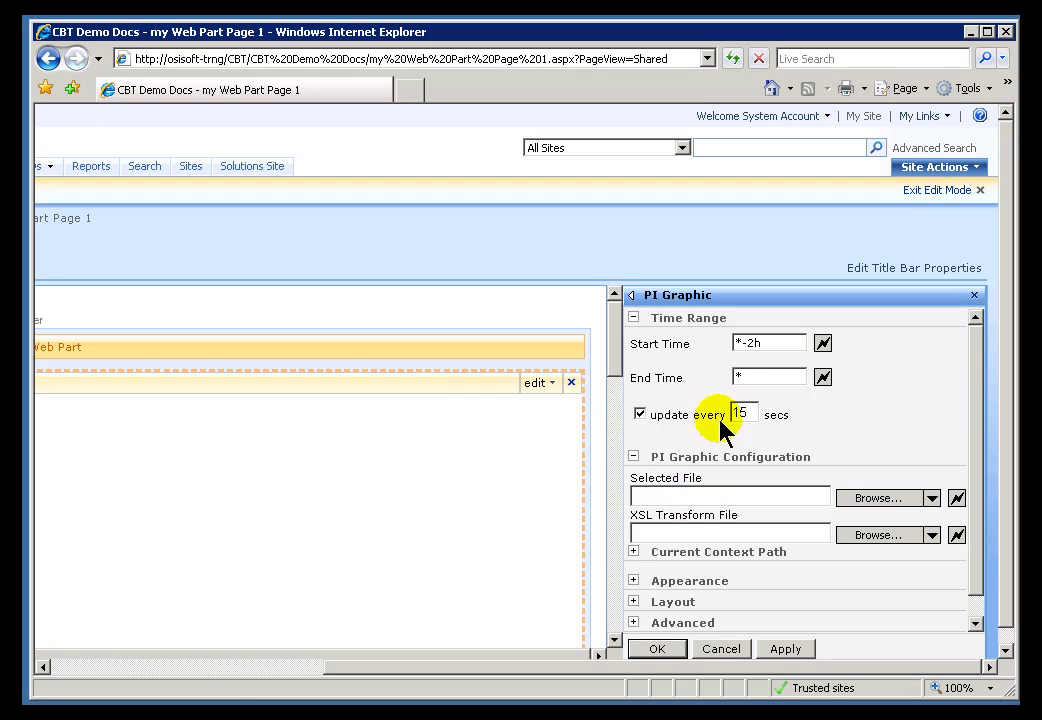
Select Main Column Bottom.svg from the CBT site's Processbook Files folder as the PI Graphic's file
left_click(771, 347)
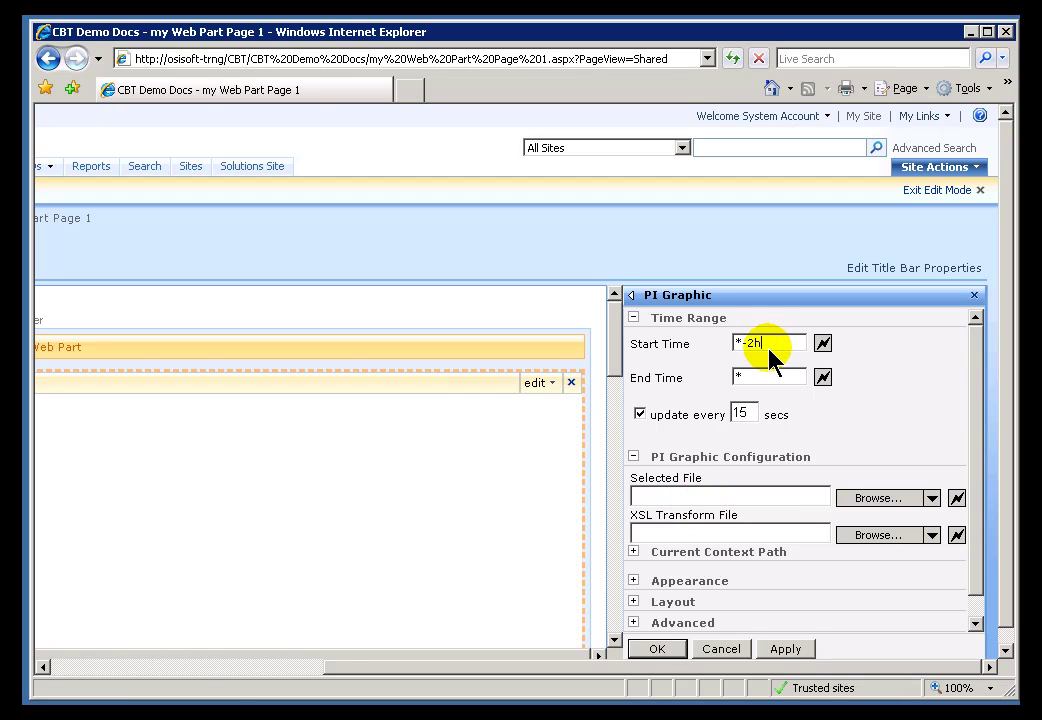
left_click(768, 346)
left_click(709, 498)
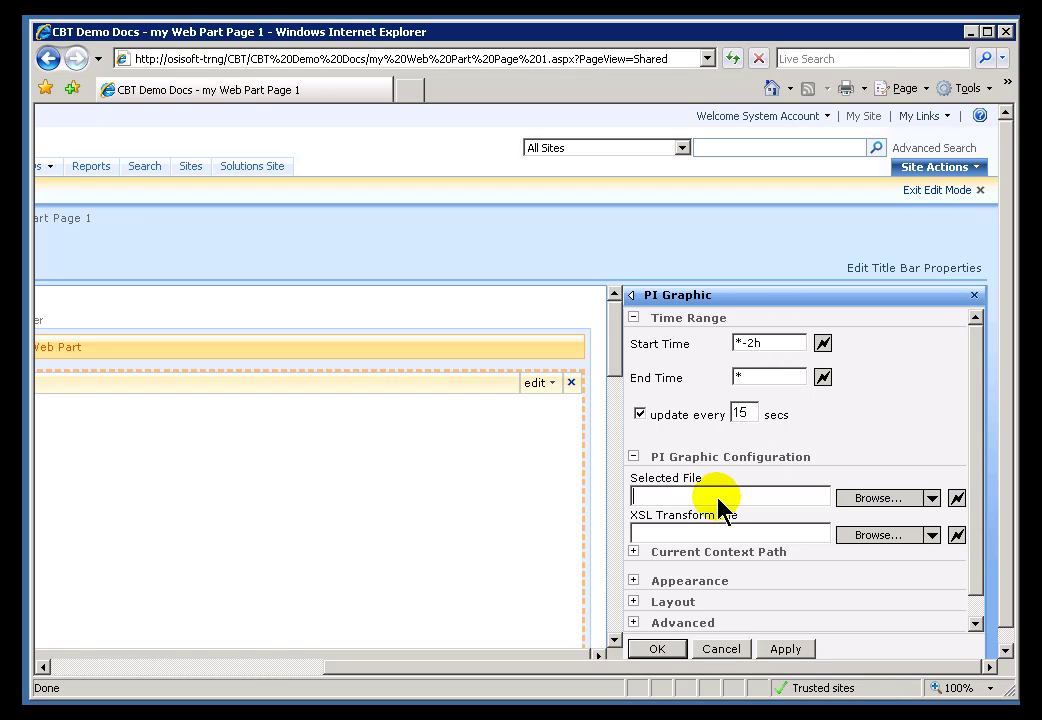
left_click(872, 498)
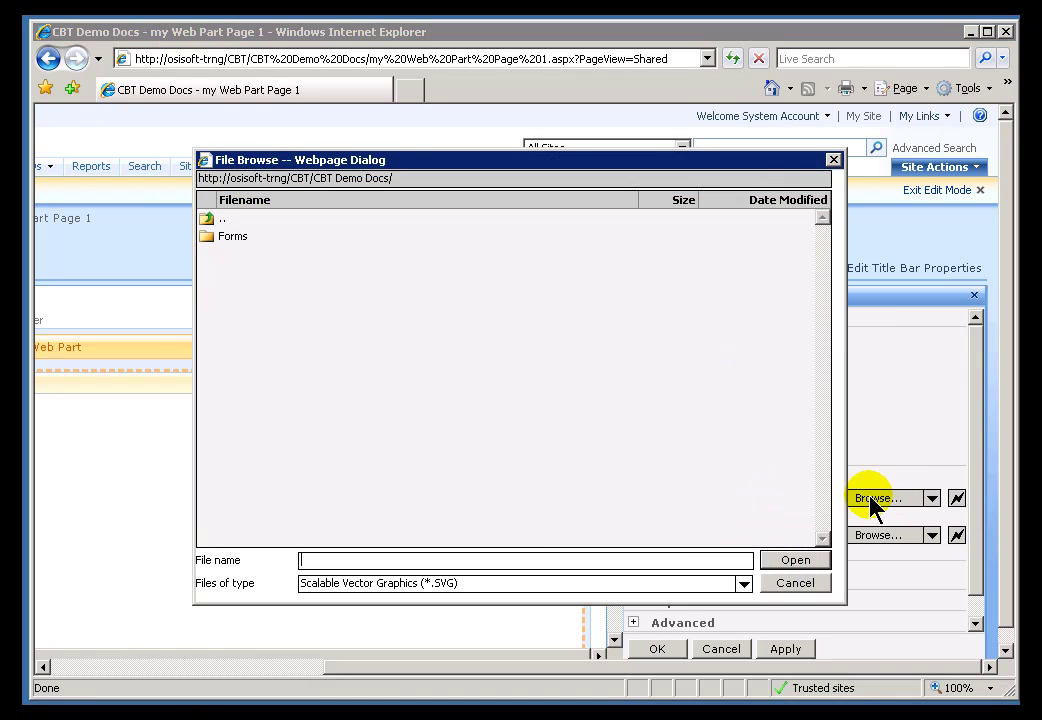
left_click(209, 220)
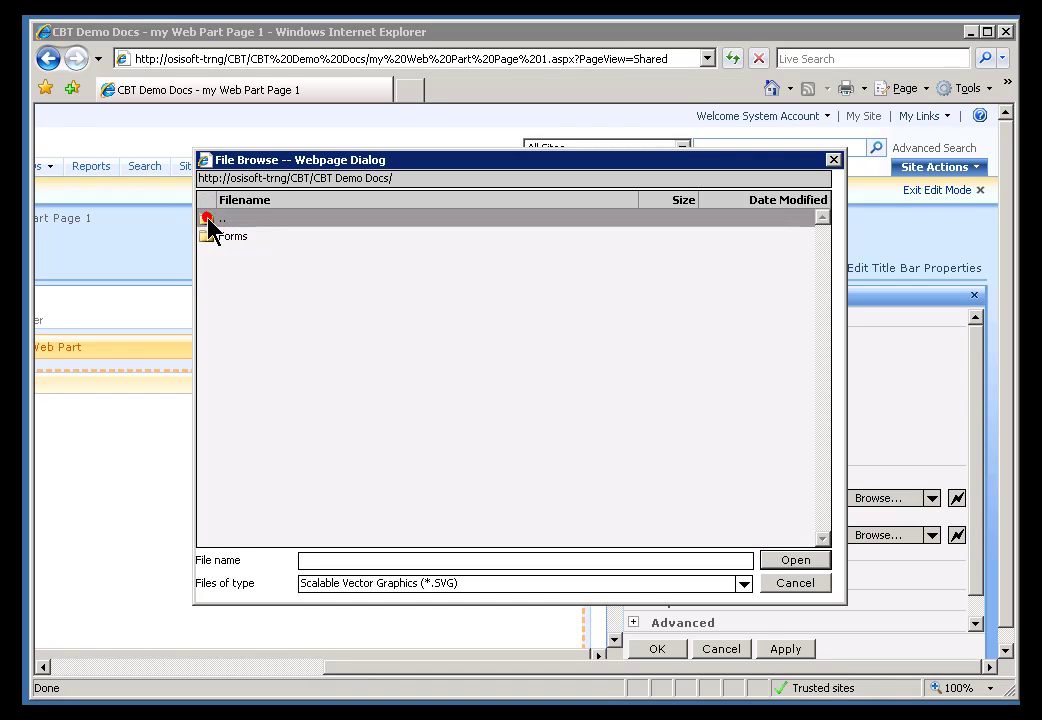
double_click(209, 222)
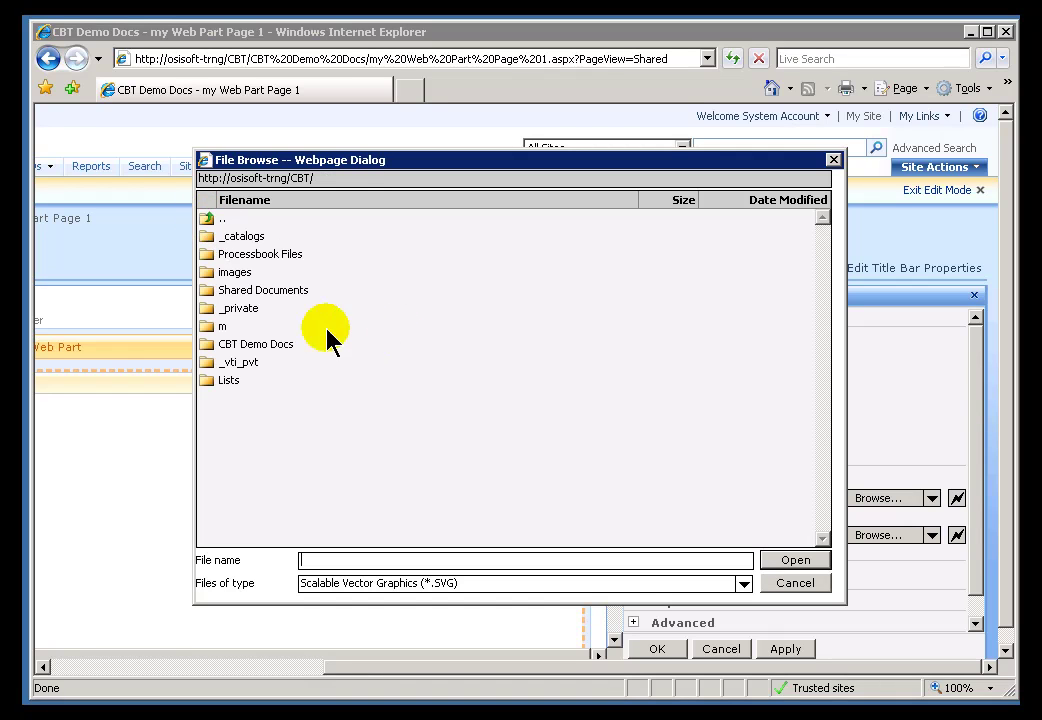
double_click(213, 257)
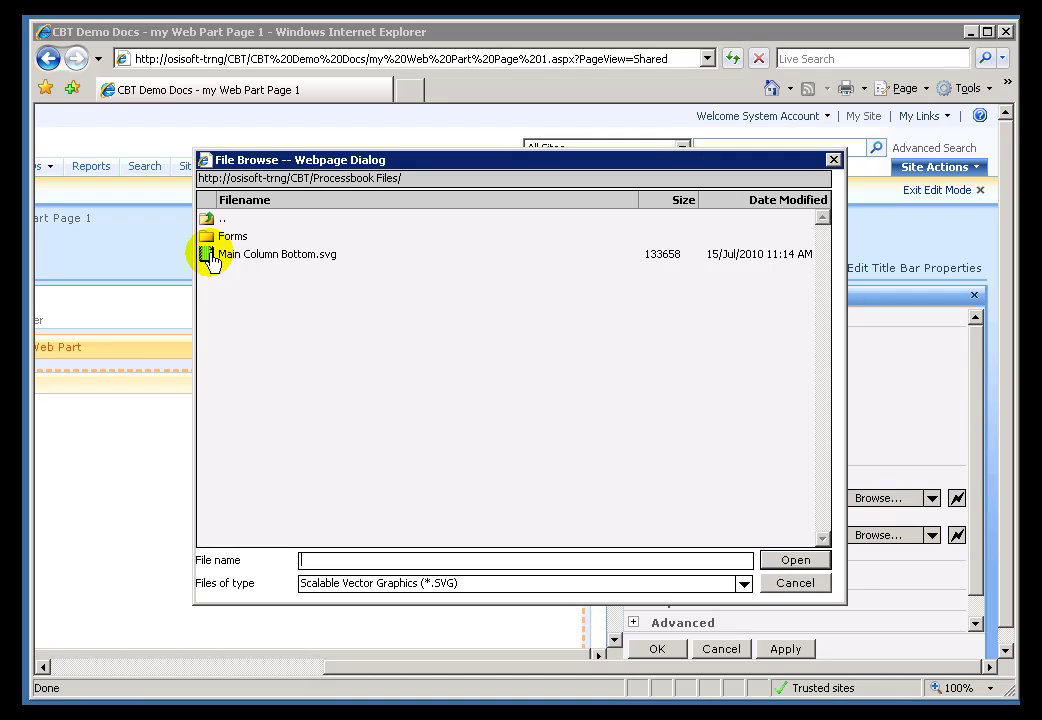
left_click(210, 256)
left_click(798, 561)
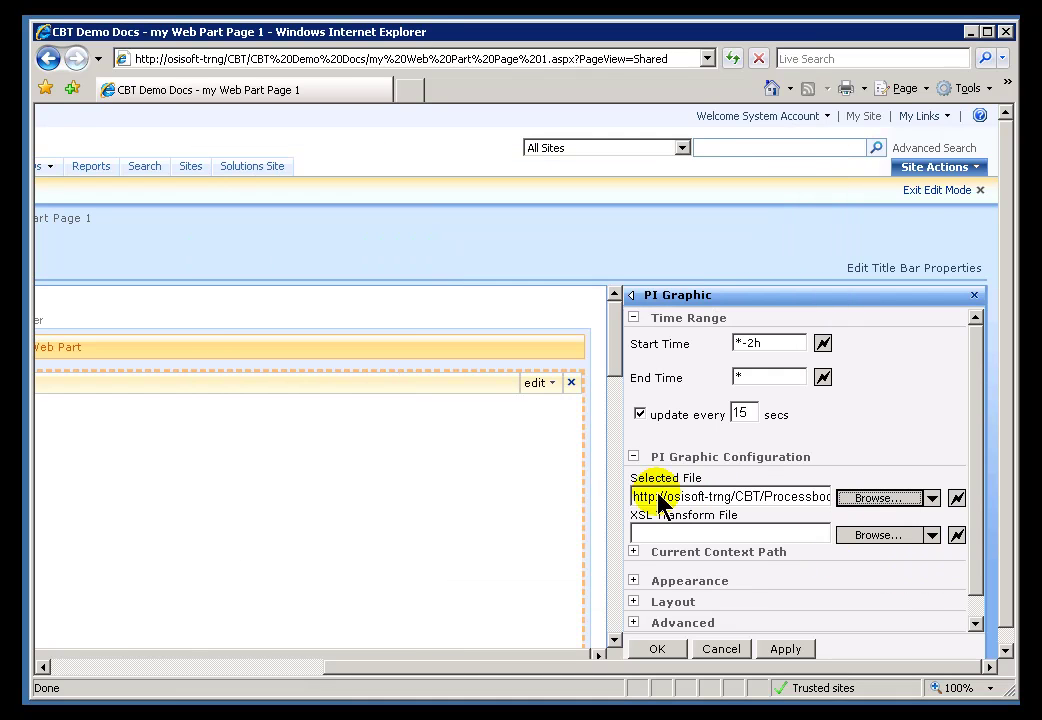
Examine the full path of the selected graphic file and the XSL transform file setting
left_click_drag(798, 497, 852, 488)
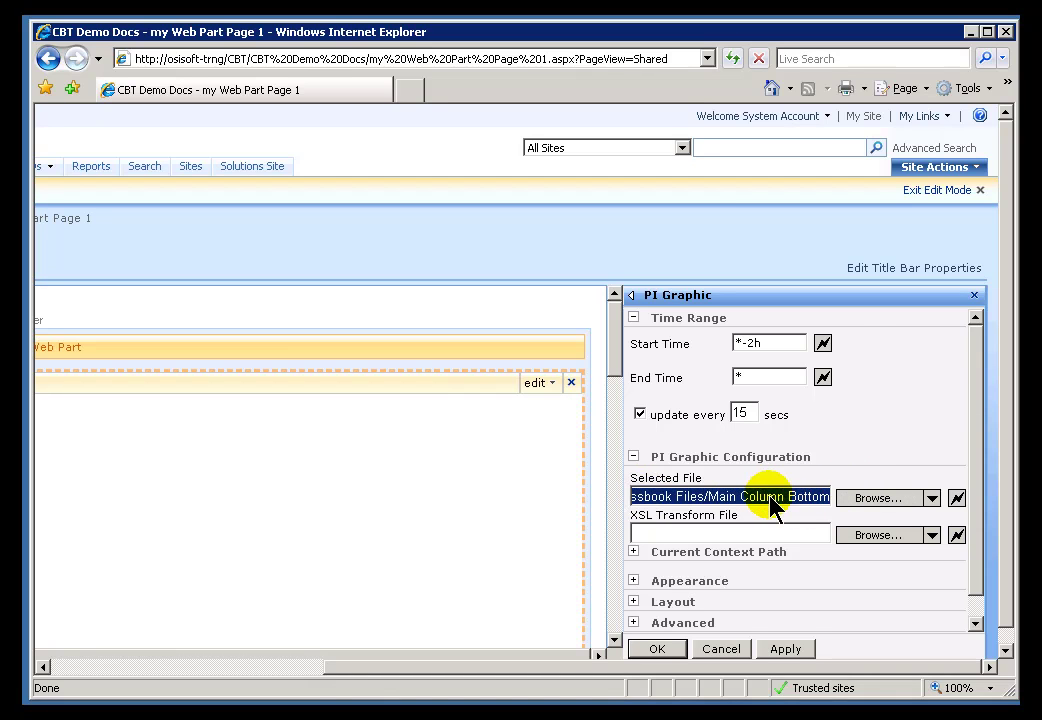
left_click(766, 496)
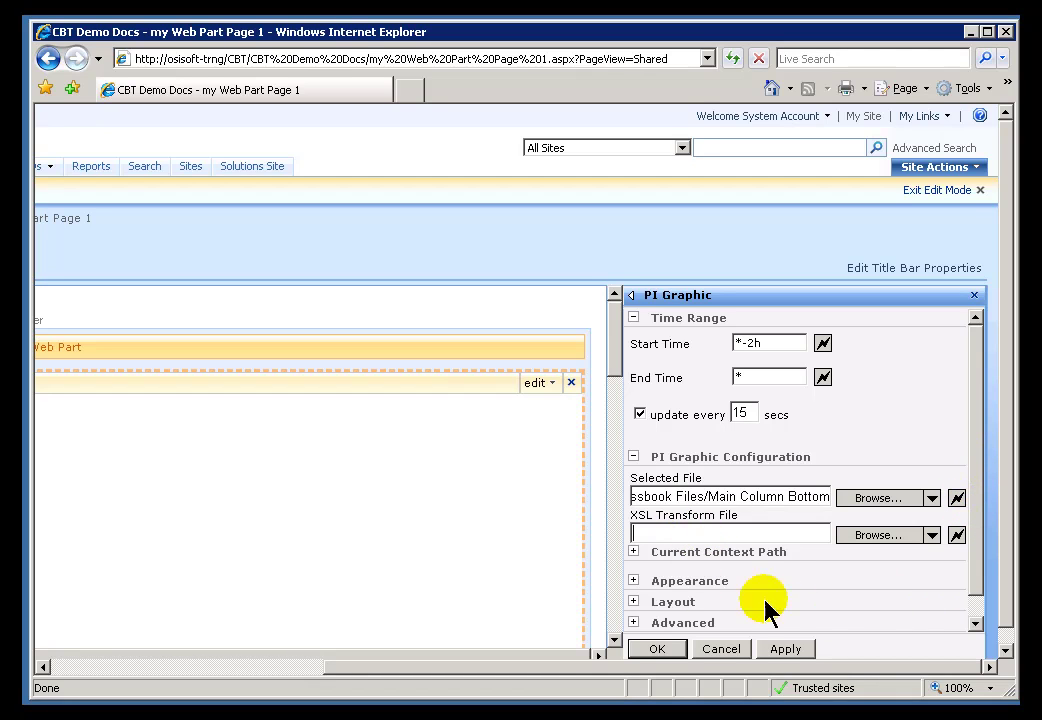
left_click_drag(972, 550, 975, 607)
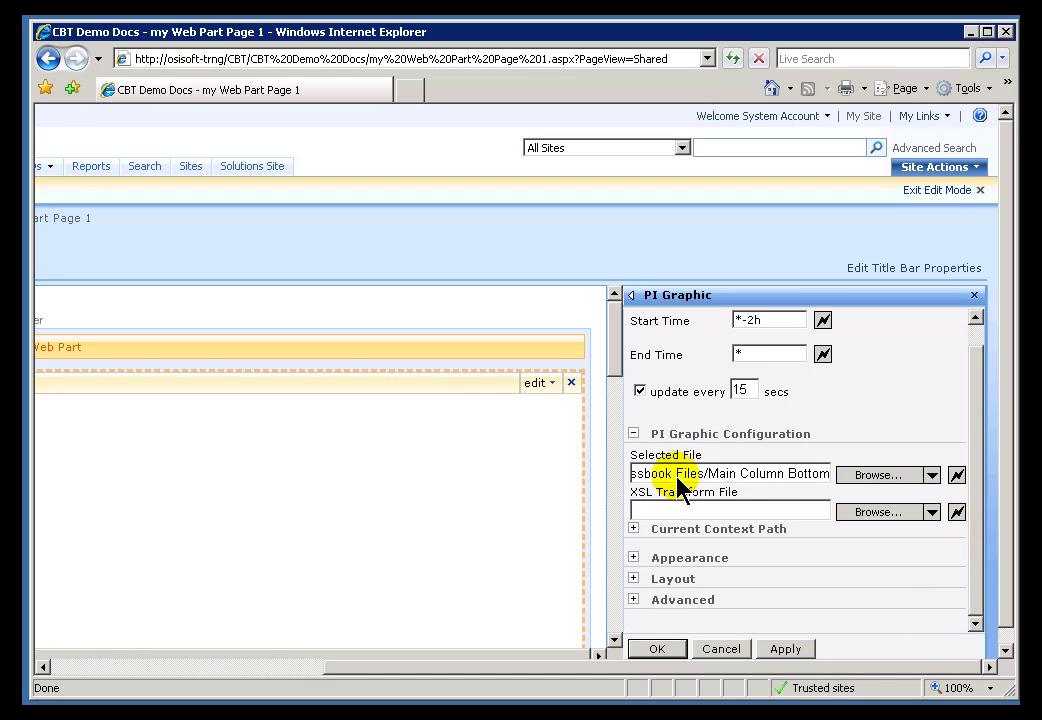
mouse_move(677, 478)
left_mouse_down()
mouse_move(586, 476)
mouse_move(662, 480)
left_mouse_up()
left_click(654, 508)
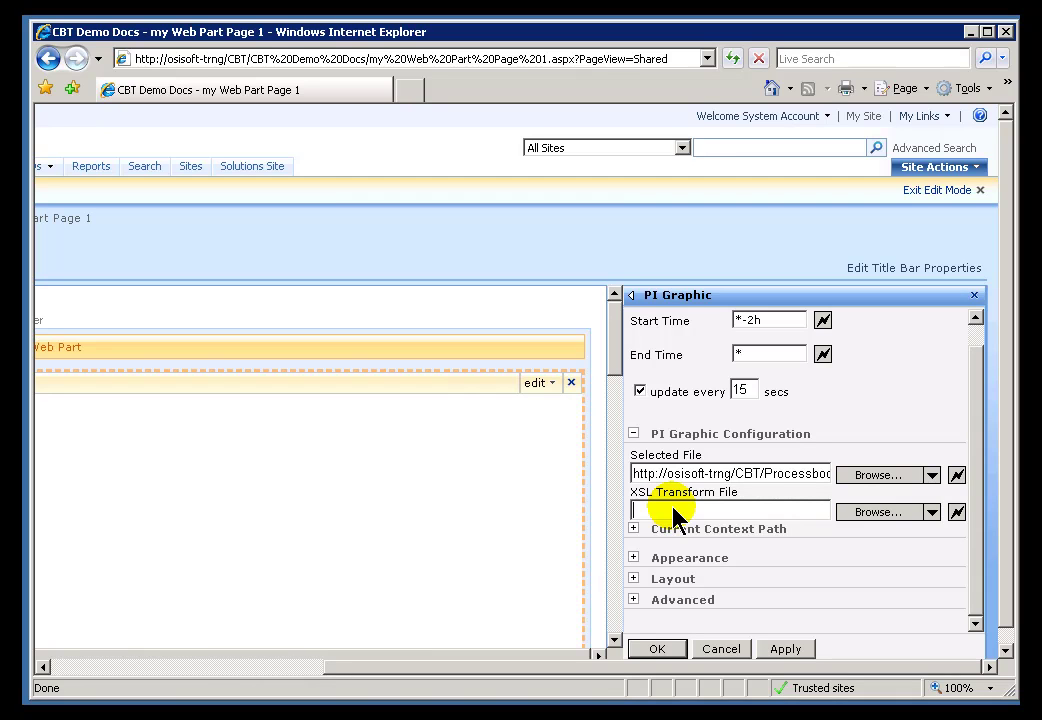
left_click(670, 475)
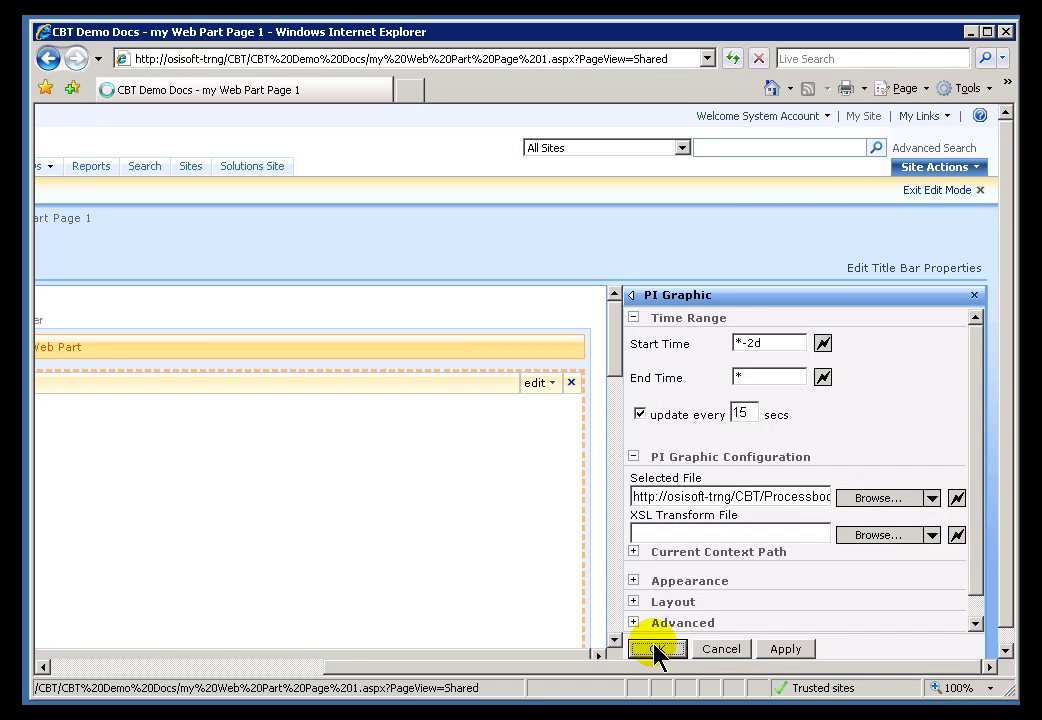
Save the PI Graphic settings with a start time of *-2d and exit the page's edit mode
left_click(655, 649)
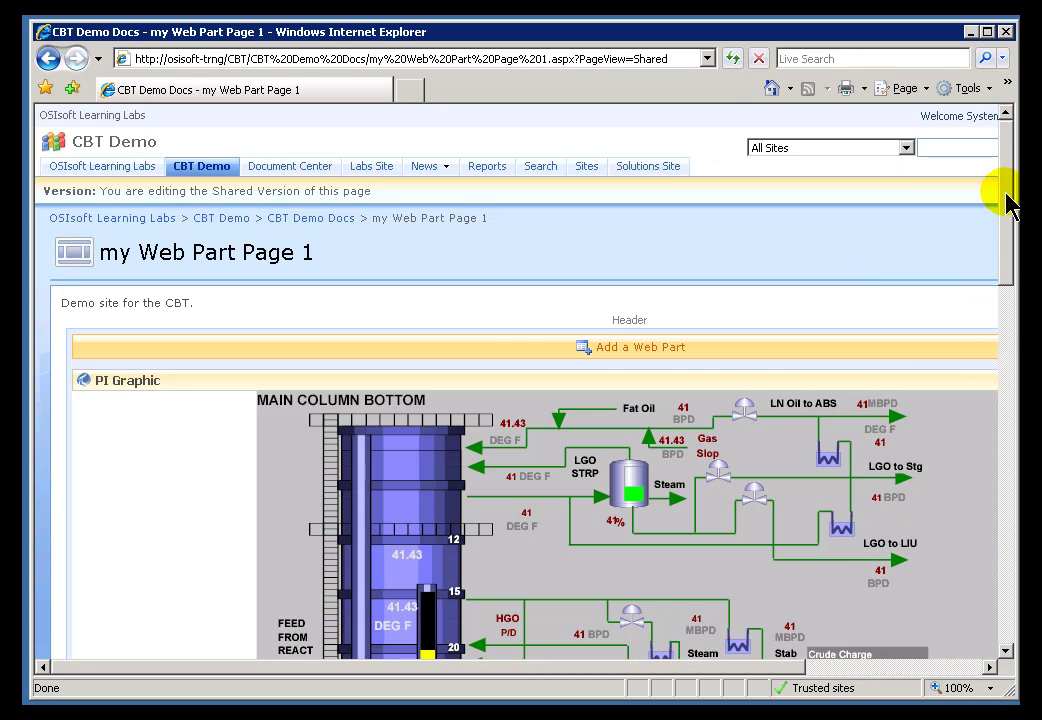
left_click(940, 667)
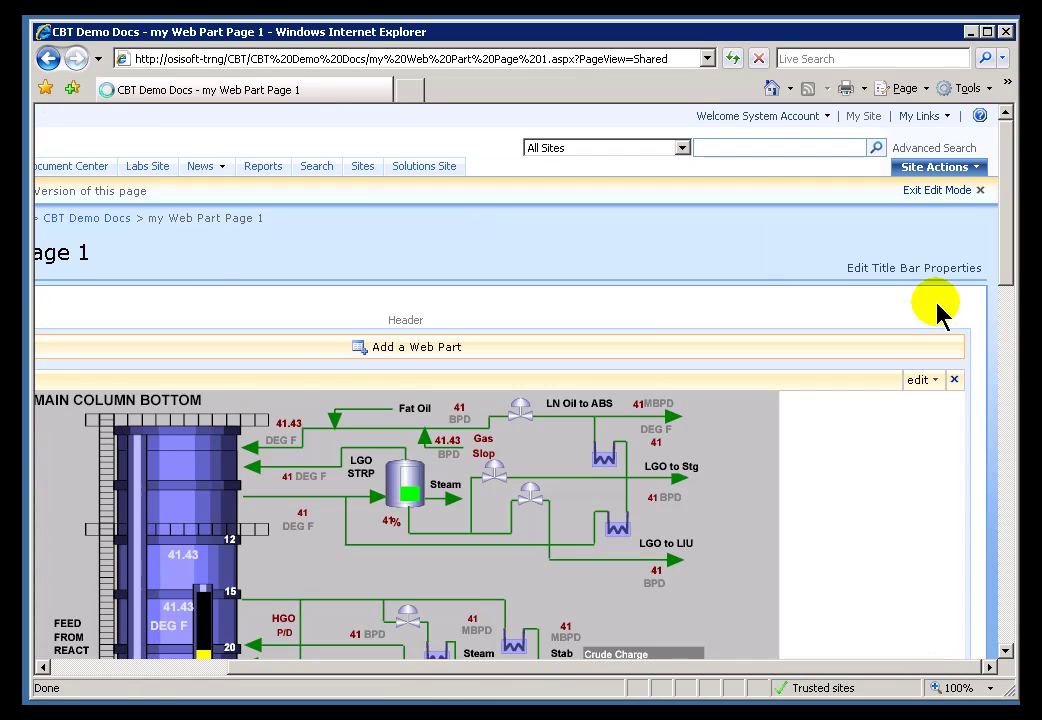
left_click(932, 192)
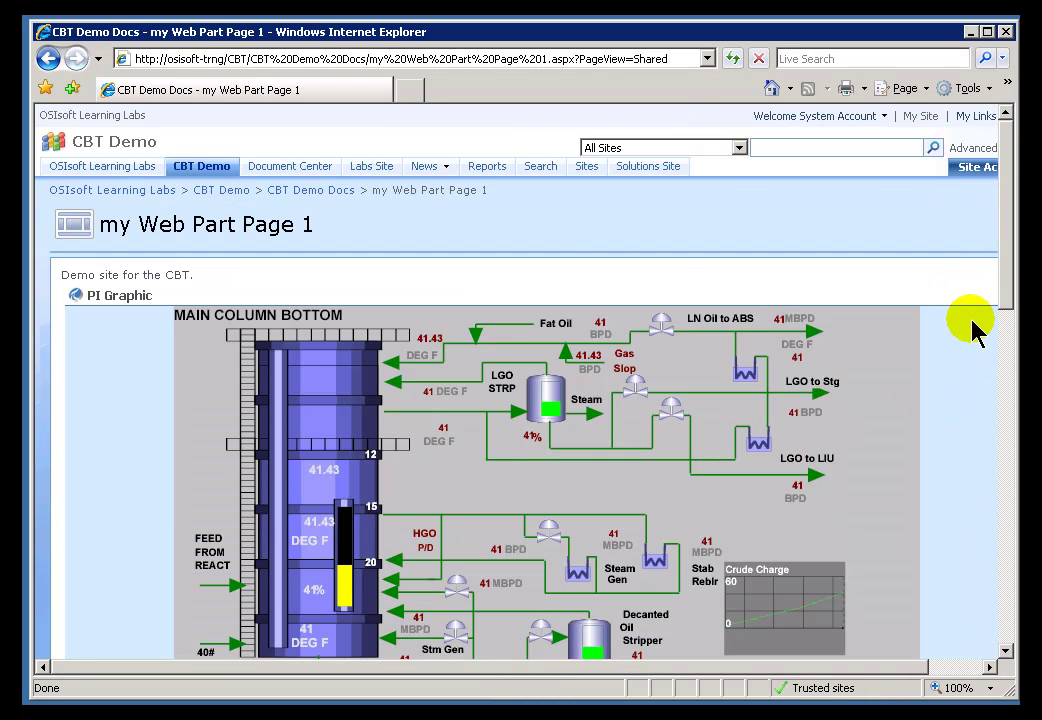
mouse_move(1005, 297)
left_mouse_down()
mouse_move(1008, 352)
mouse_move(1005, 279)
left_mouse_up()
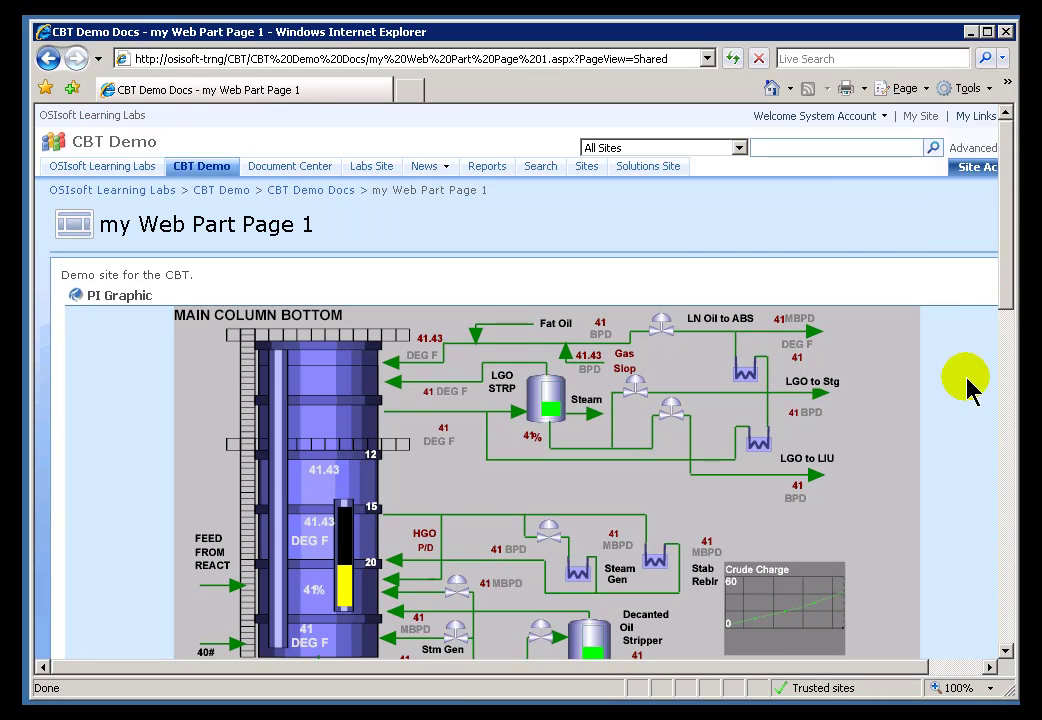
Put the page back into edit mode and reopen the PI Graphic's shared web part settings
left_click(975, 168)
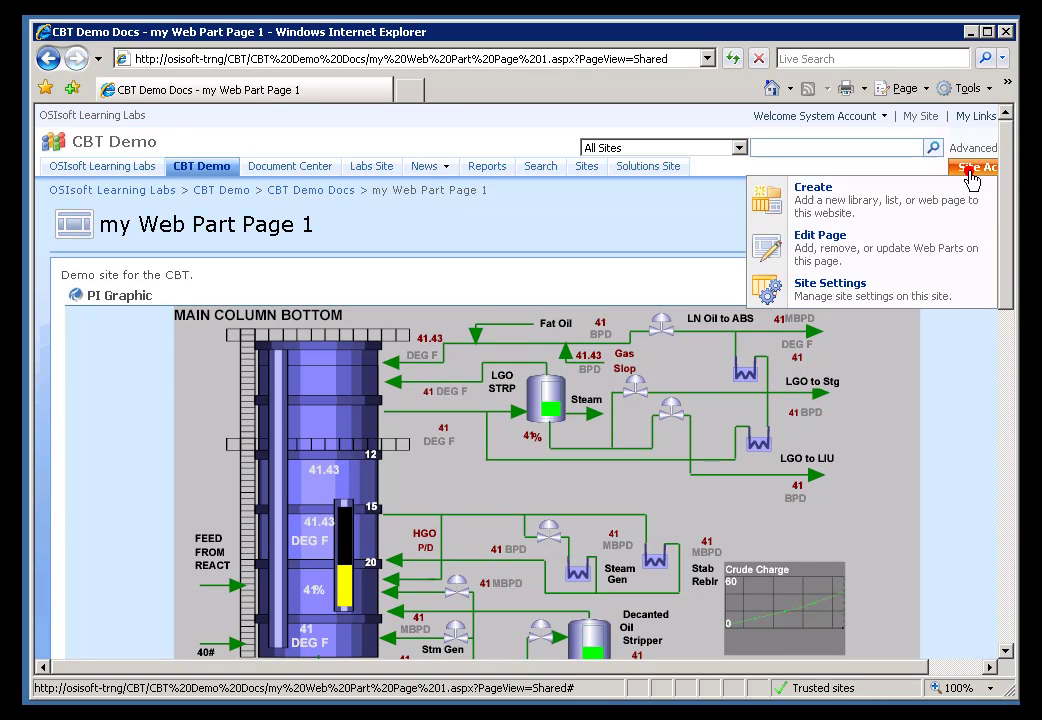
left_click(803, 243)
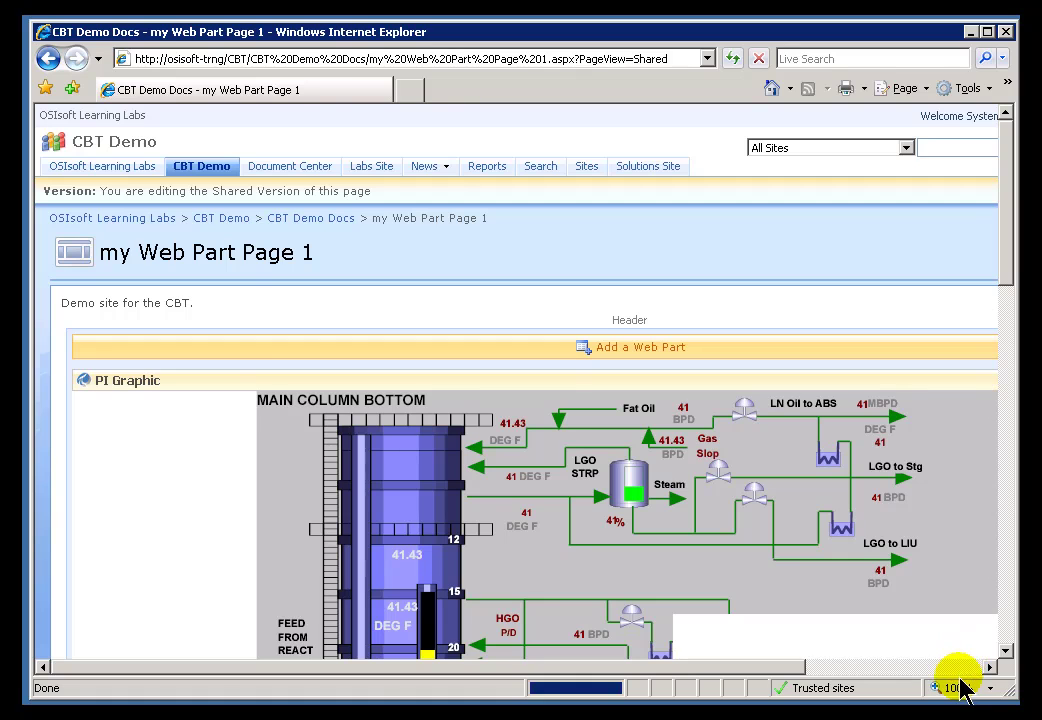
left_click(963, 665)
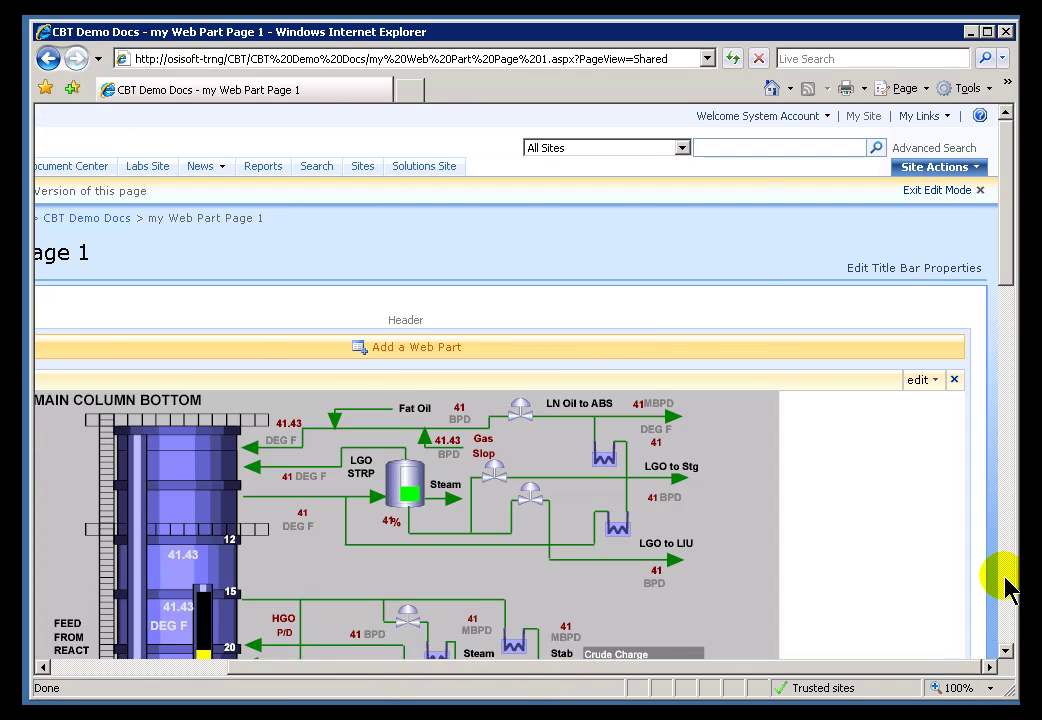
left_click_drag(1006, 262, 1008, 330)
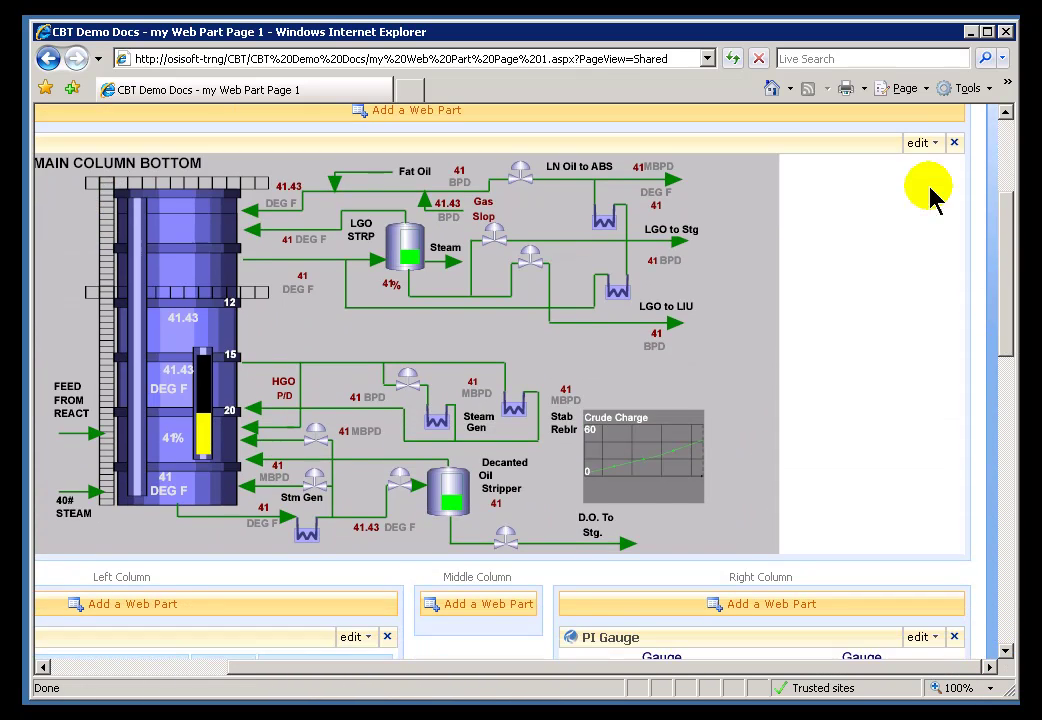
left_click(921, 143)
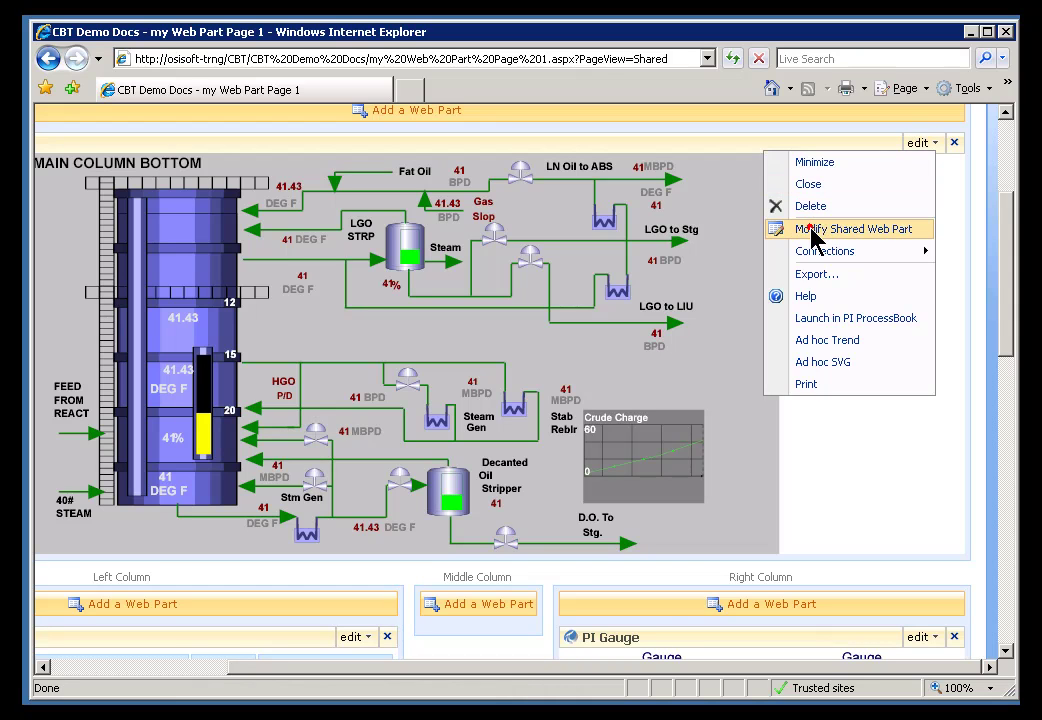
left_click(870, 650)
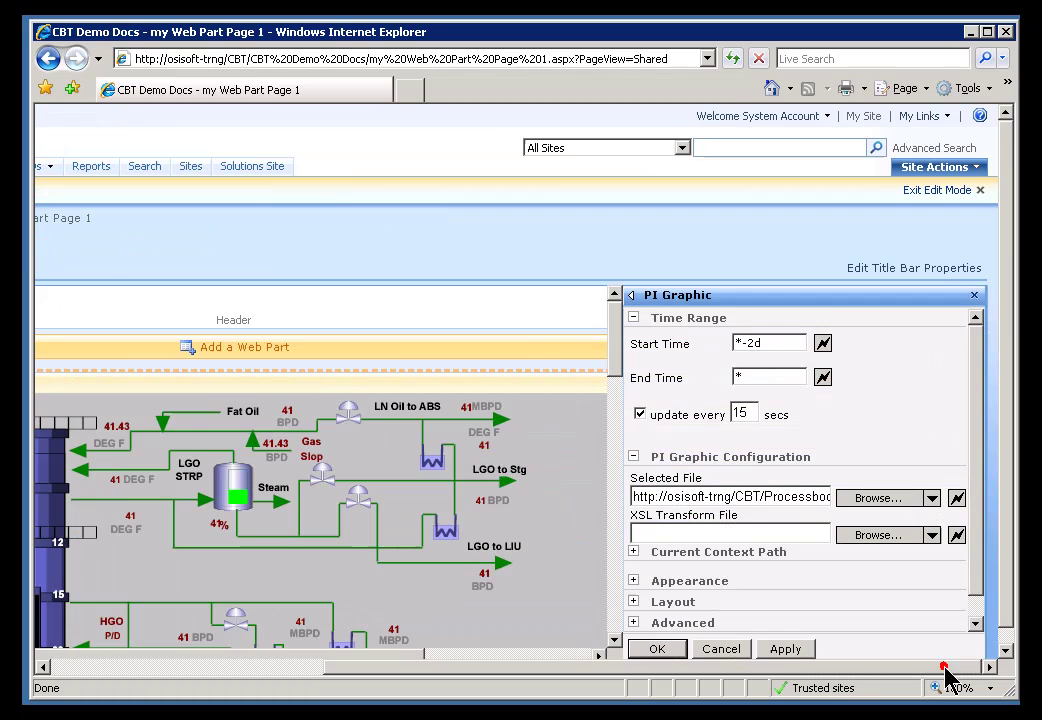
Examine the selected file's path in the PI Graphic configuration
left_click_drag(975, 558, 977, 623)
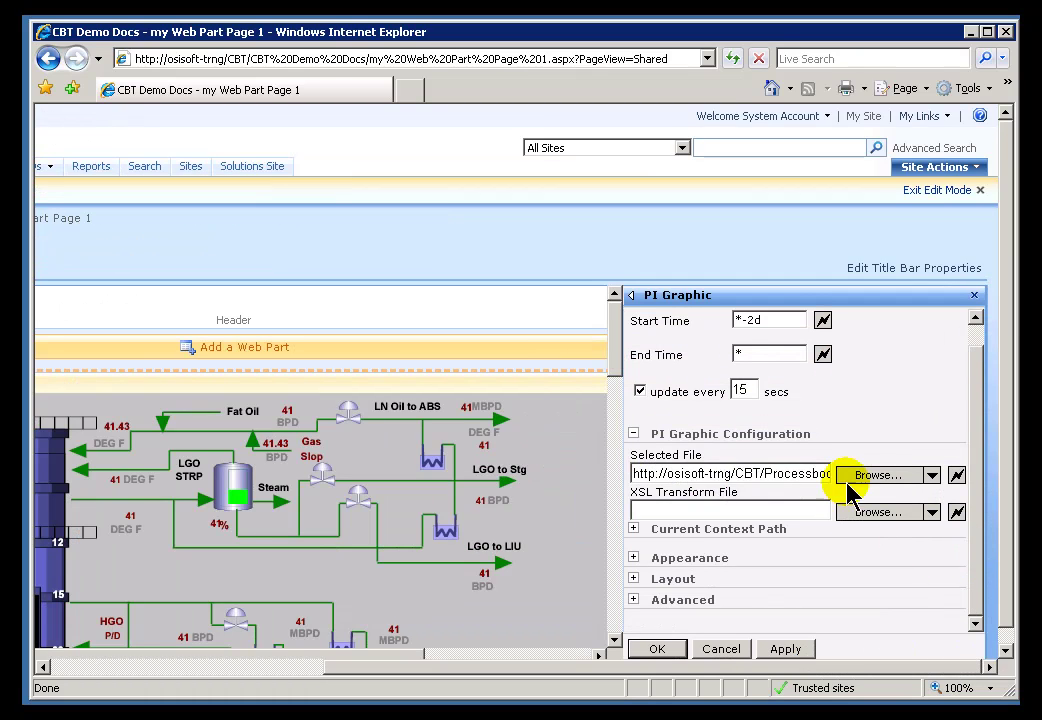
left_click_drag(660, 472, 781, 482)
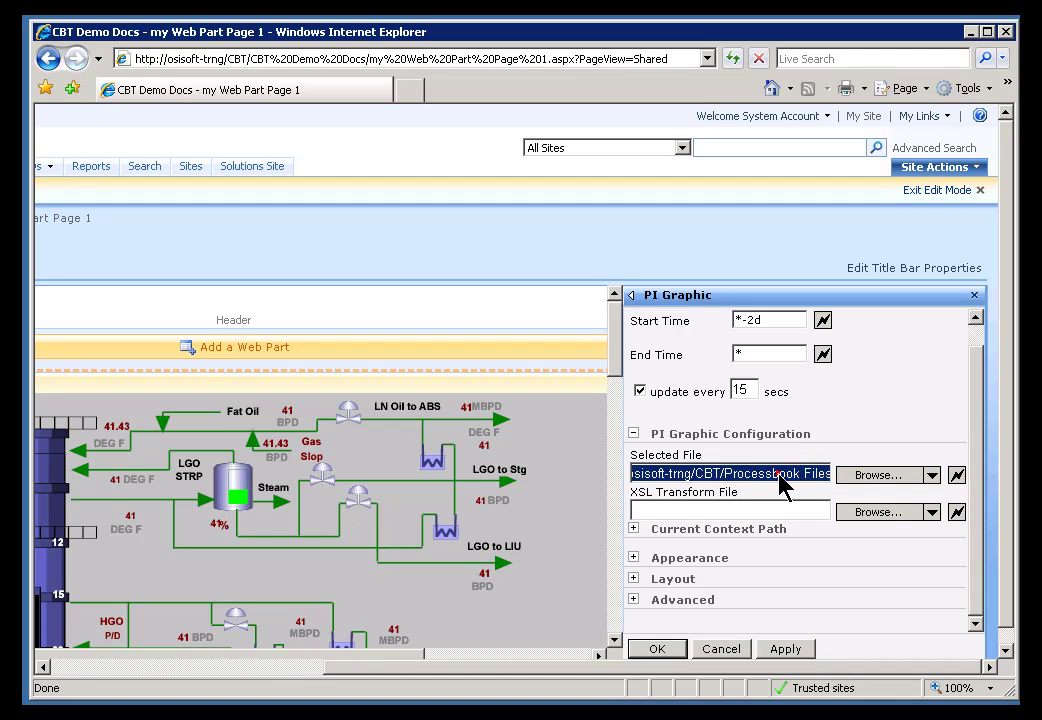
left_click(780, 480)
left_click(752, 482)
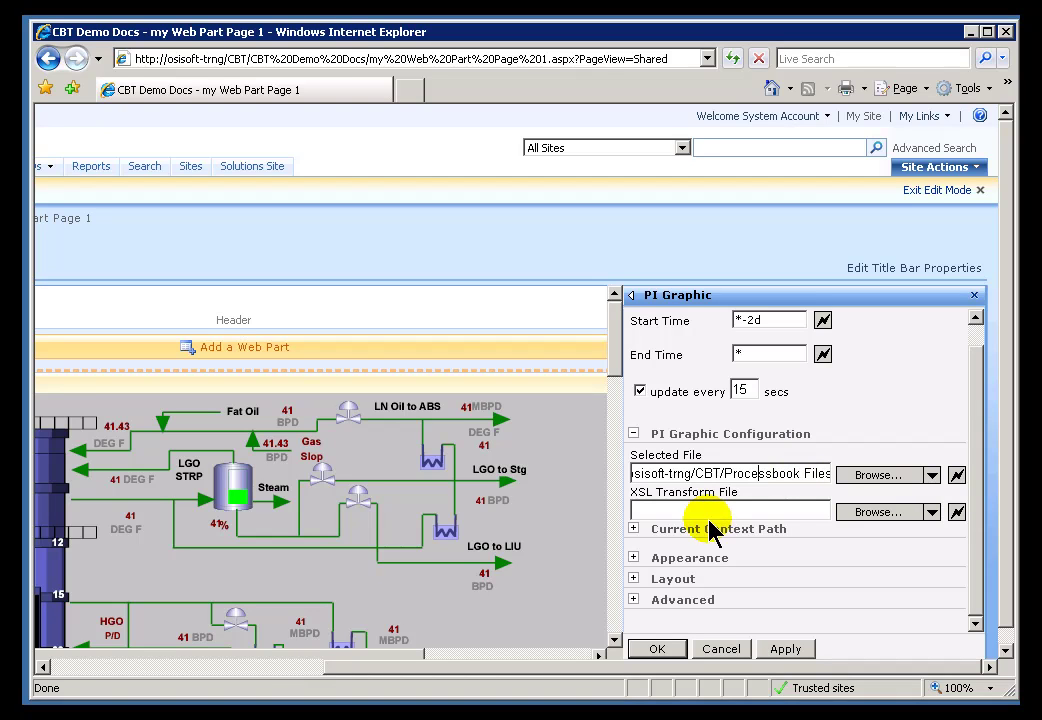
Check the start of the selected file's path, cancel the PI Graphic settings and exit the page's edit mode
left_click(825, 476)
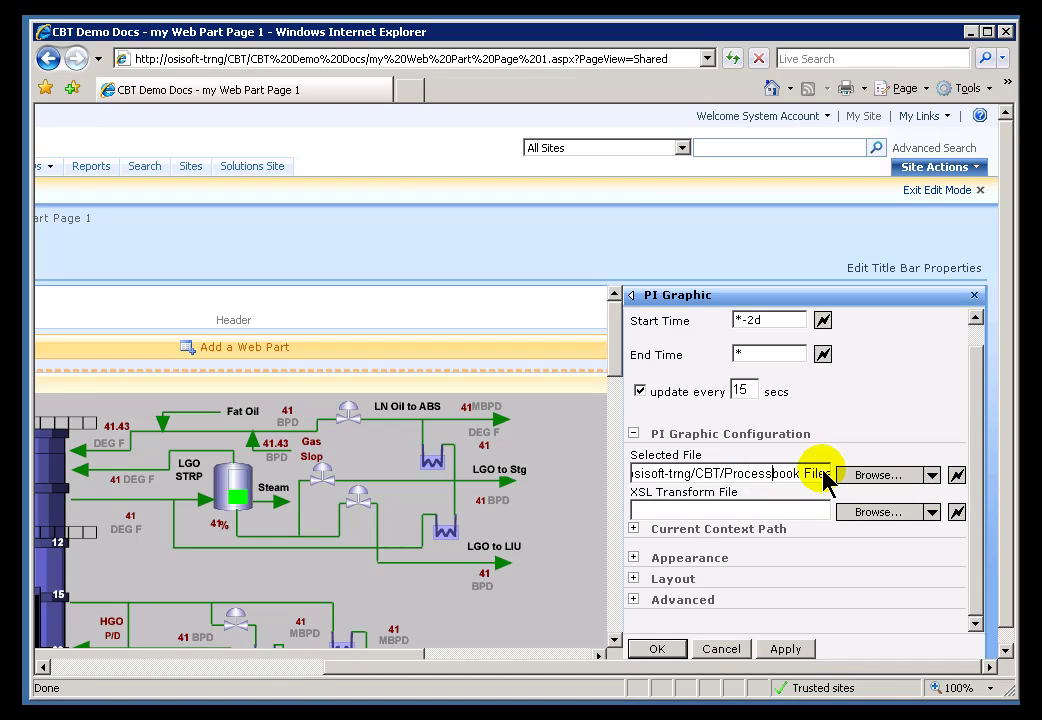
key("Home")
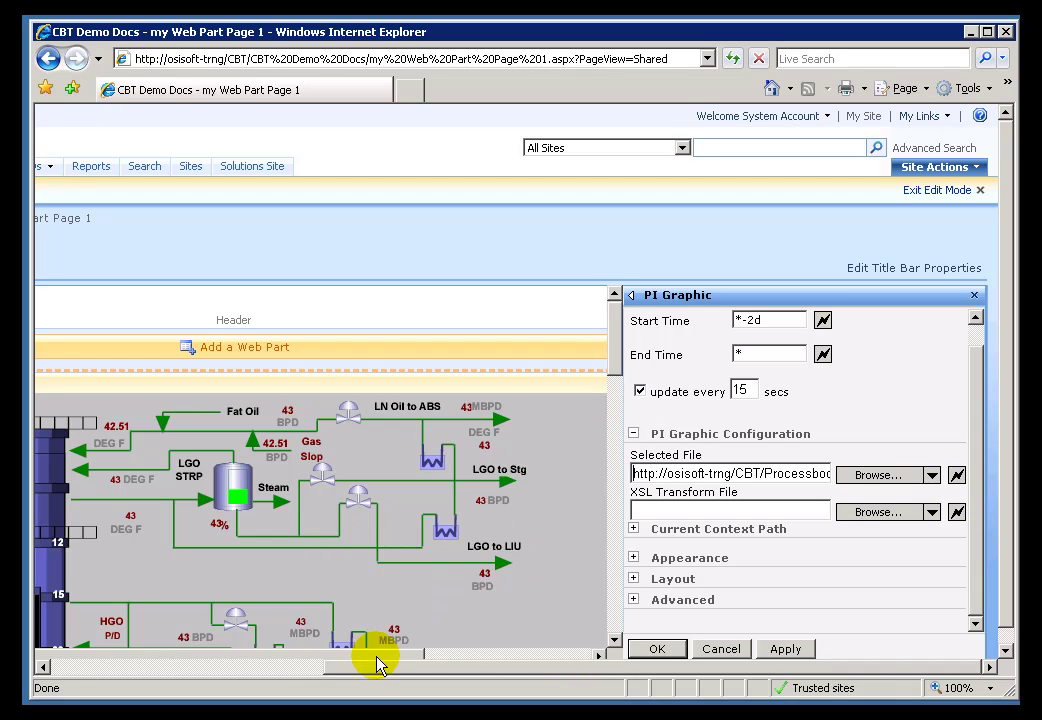
left_click(722, 649)
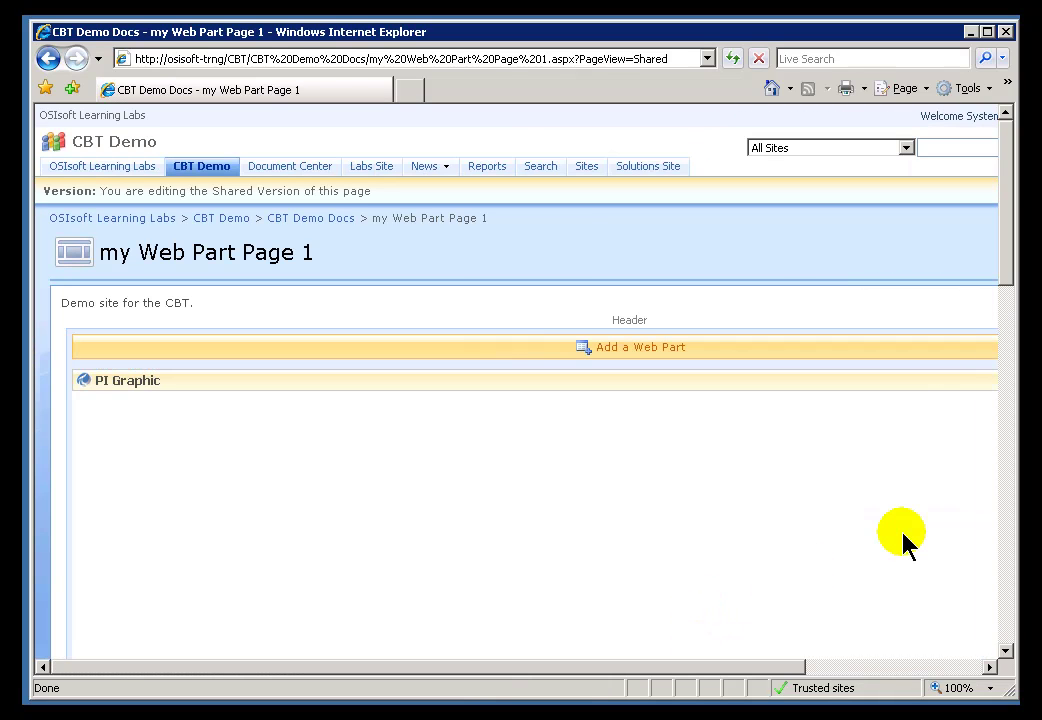
left_click(914, 665)
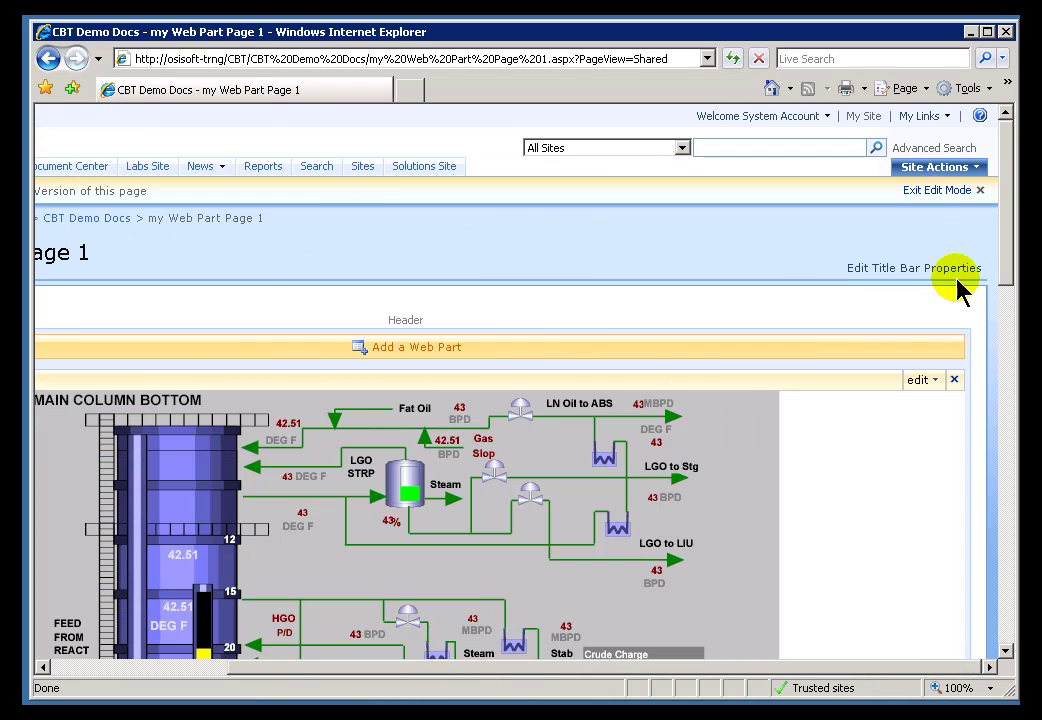
left_click(946, 196)
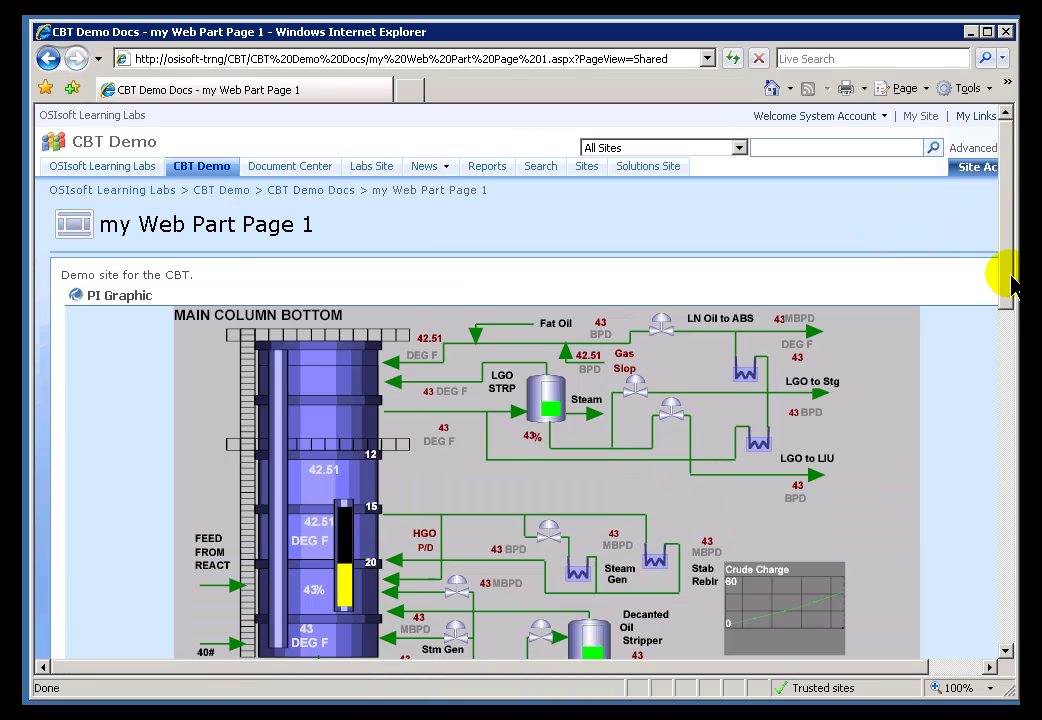
left_click_drag(1006, 274, 1008, 343)
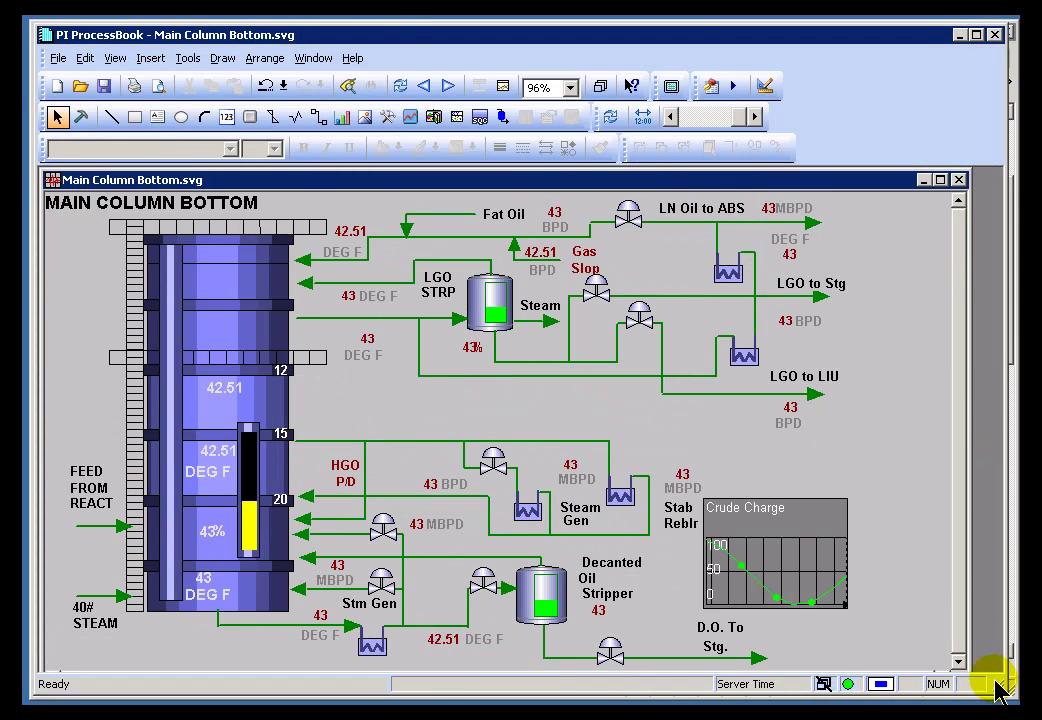
In PI ProcessBook, set the zoom of Main Column Bottom.svg to 100% and enlarge the window to view the display at full size
left_click(569, 87)
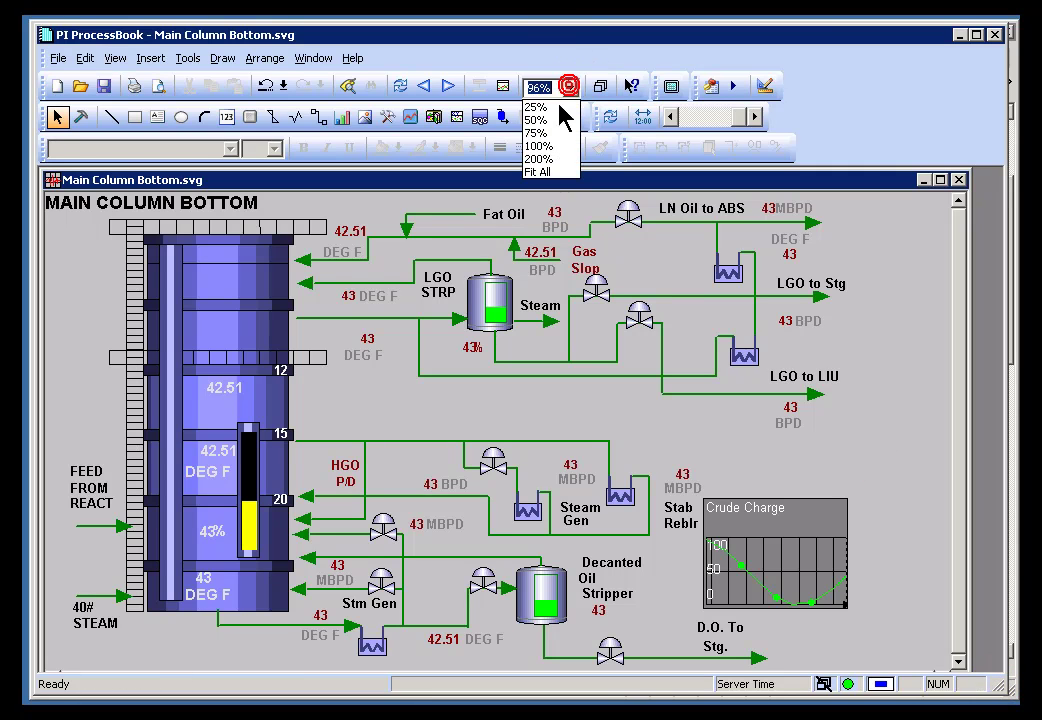
left_click(550, 158)
left_click_drag(1008, 688, 1041, 718)
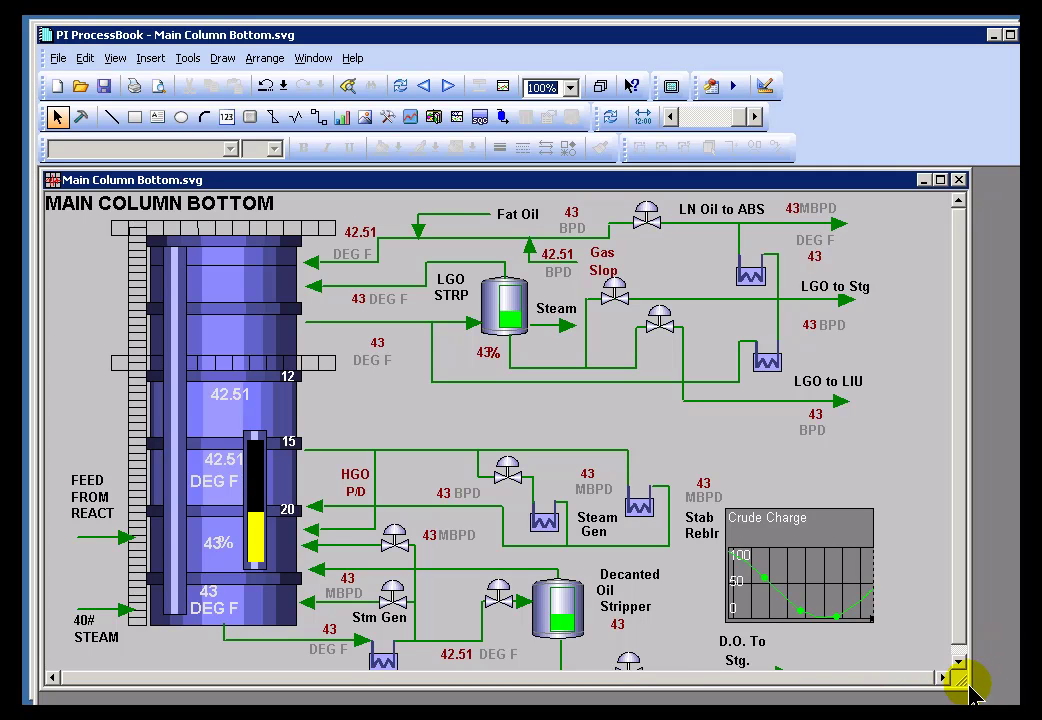
left_click(966, 684)
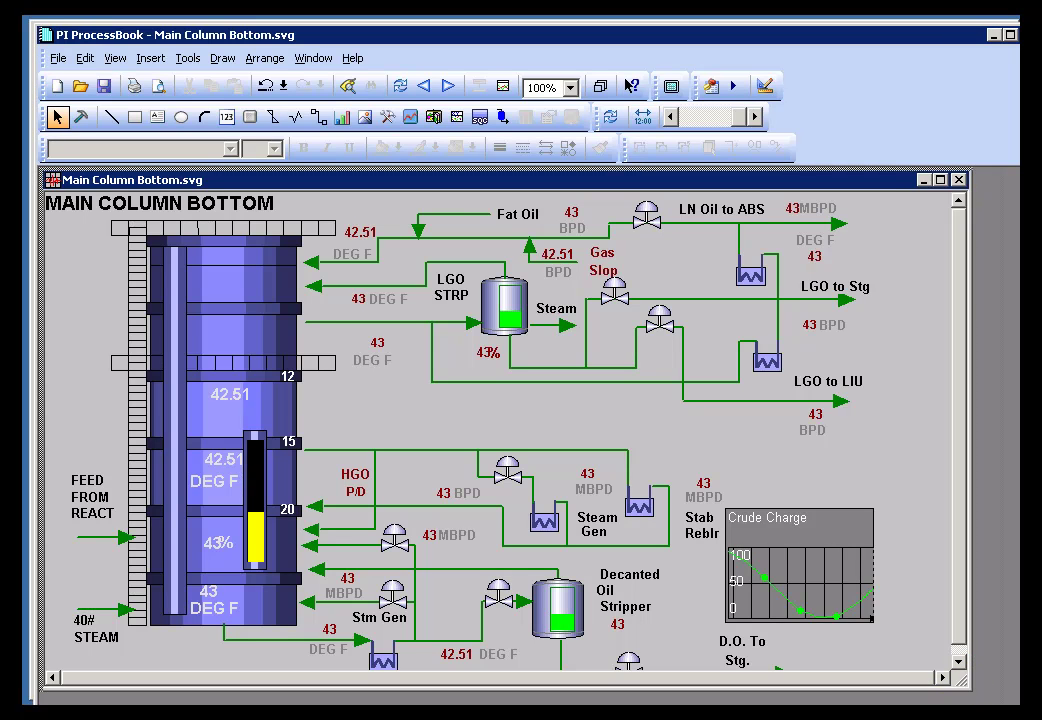
left_click_drag(968, 688, 1005, 704)
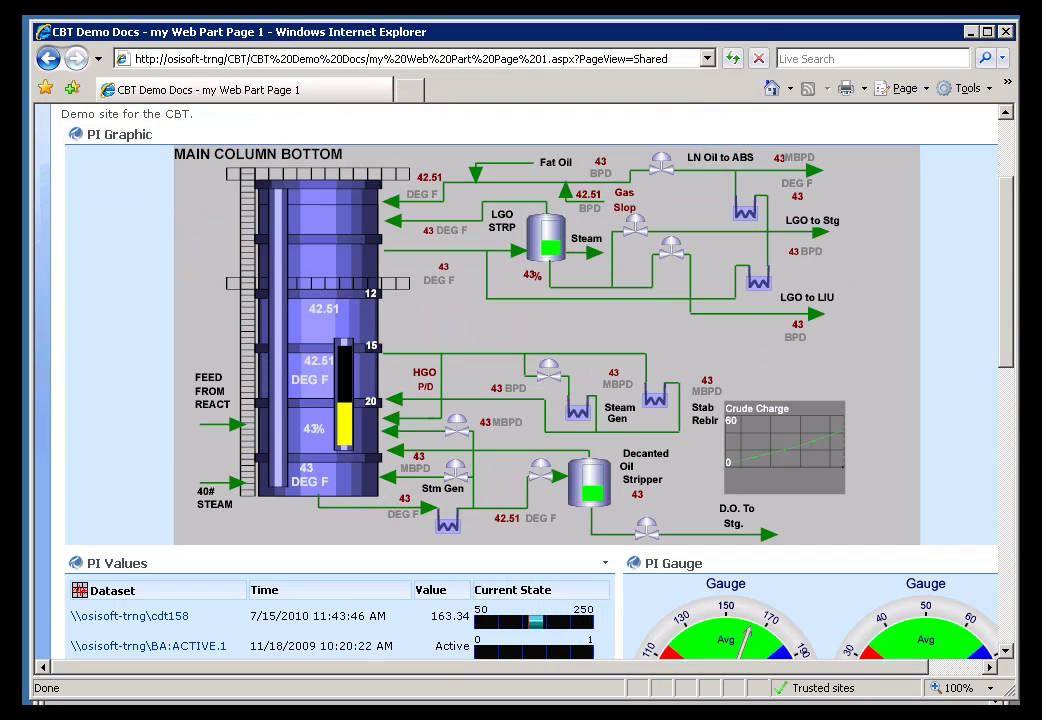
Return to the web part page in Internet Explorer, put it into edit mode and open the PI Graphic's shared web part settings
left_click_drag(1008, 262, 1014, 163)
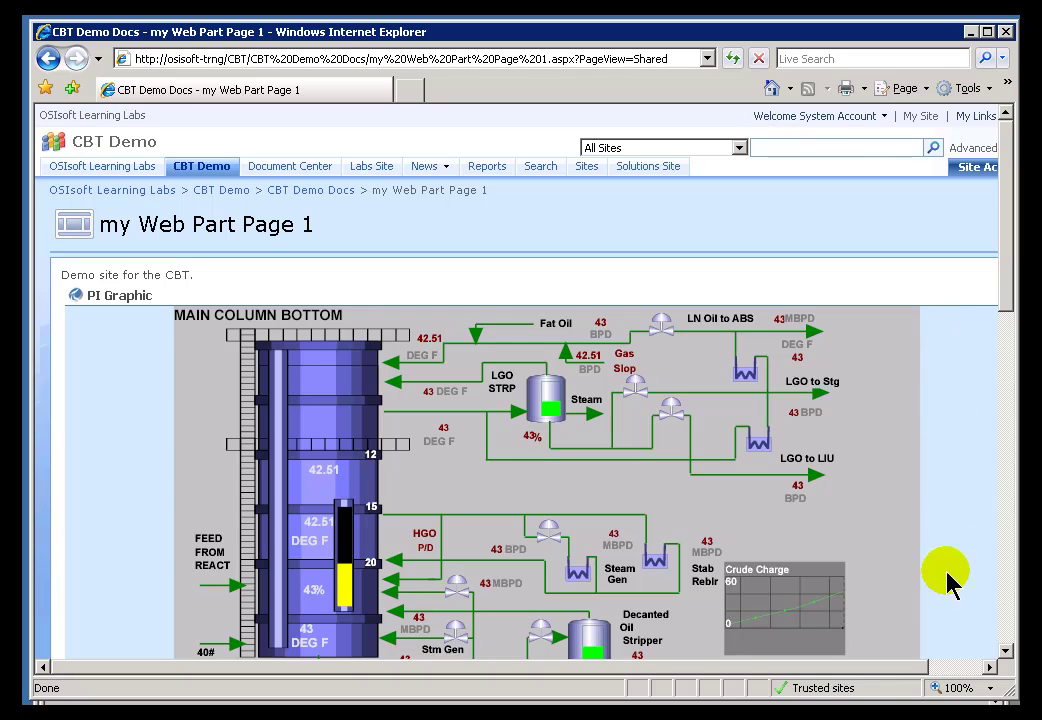
left_click_drag(898, 665, 995, 675)
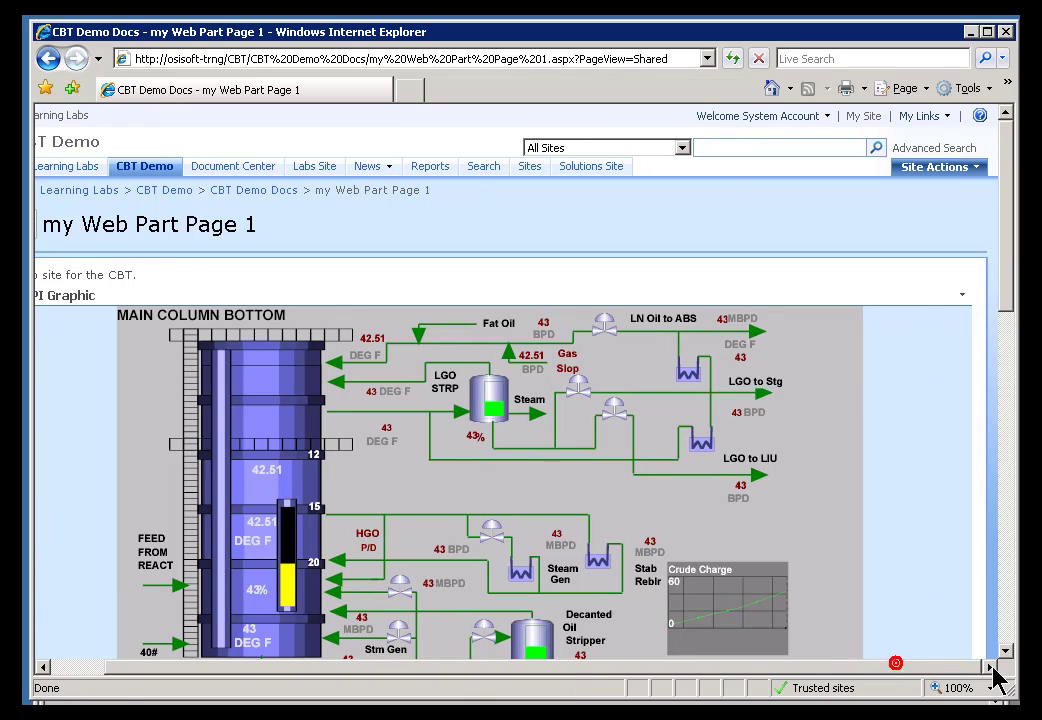
left_click(960, 168)
left_click(822, 248)
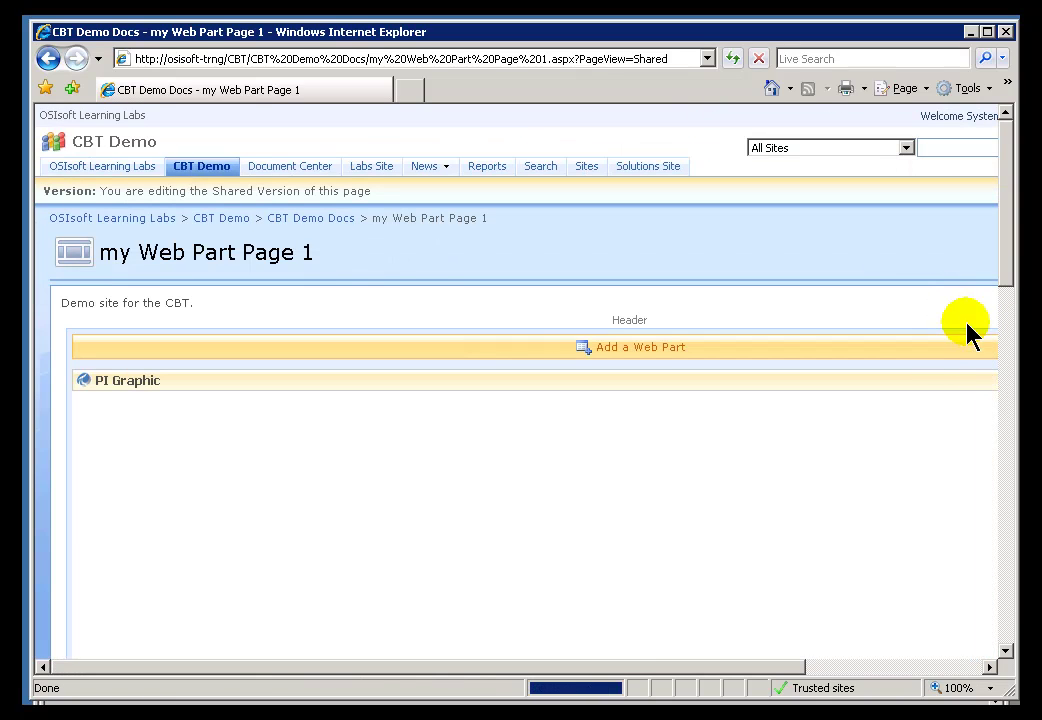
left_click(940, 664)
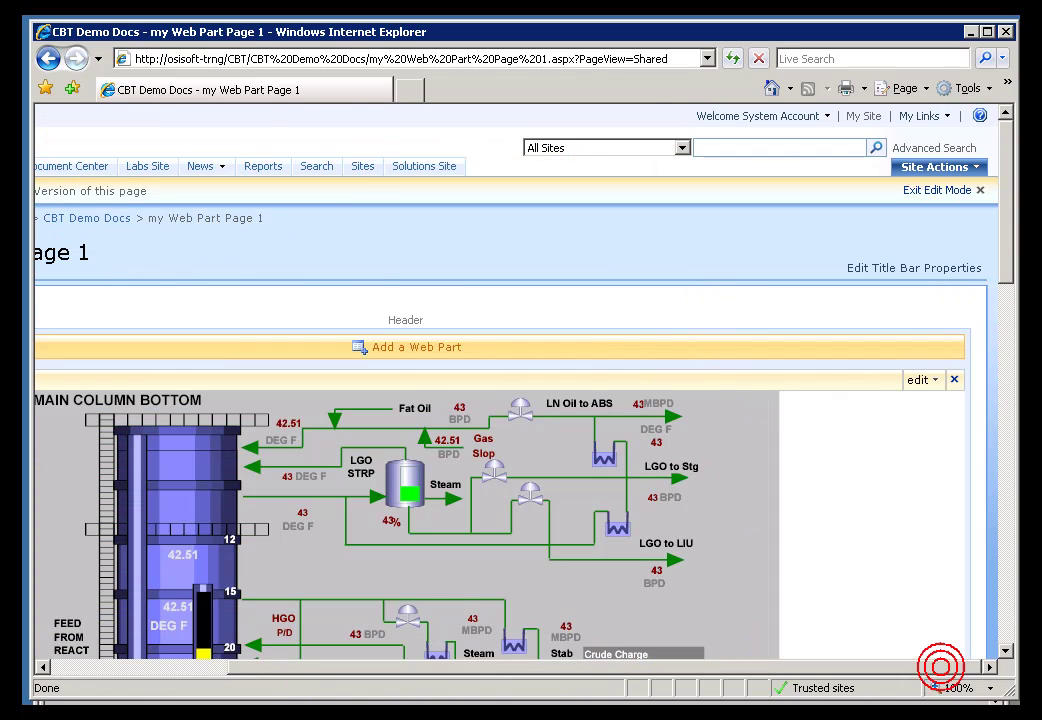
left_click(921, 380)
left_click(831, 466)
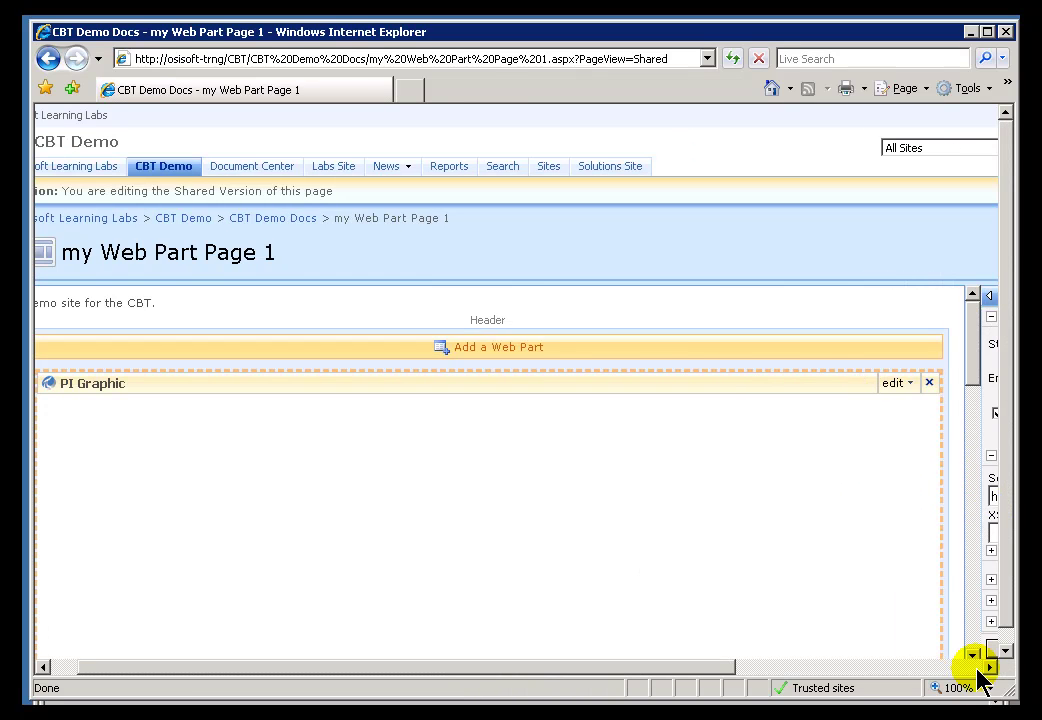
left_click(967, 668)
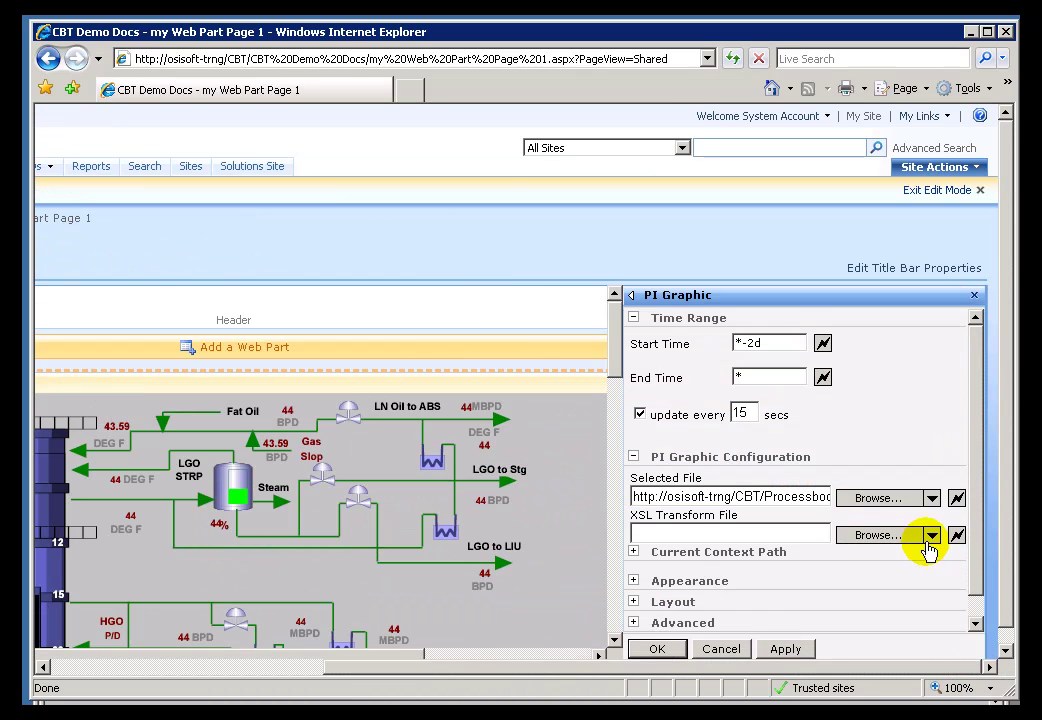
Give the PI Graphic web part a fixed height of 500 pixels and a fixed width of 860 pixels, and apply the changes
left_click(633, 580)
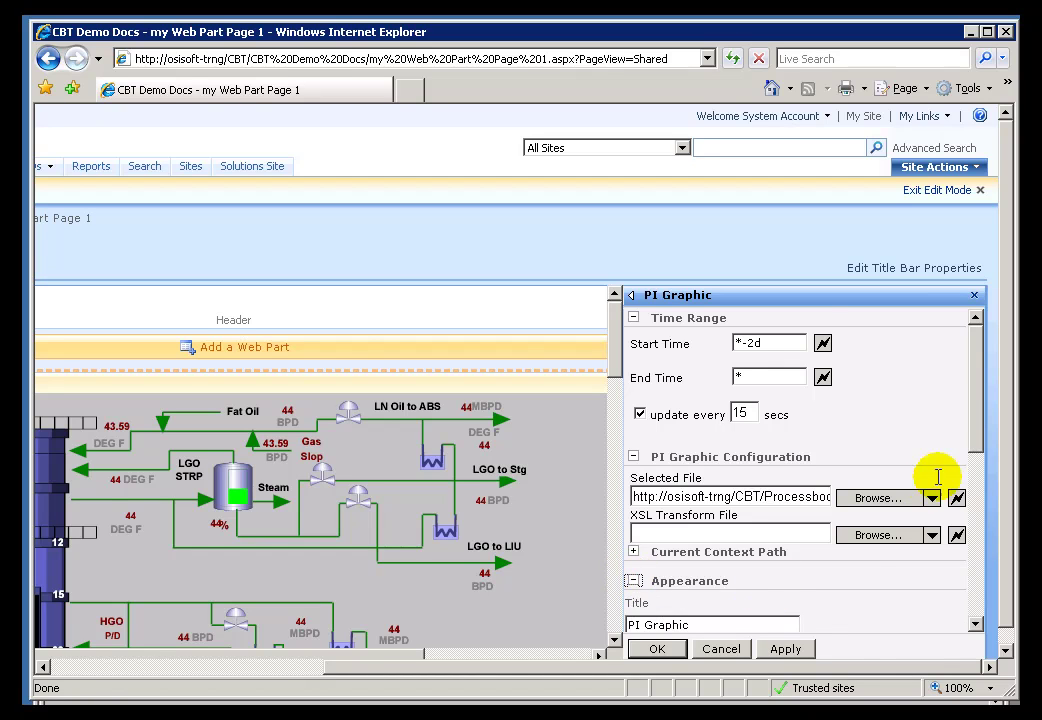
left_click_drag(980, 440, 974, 545)
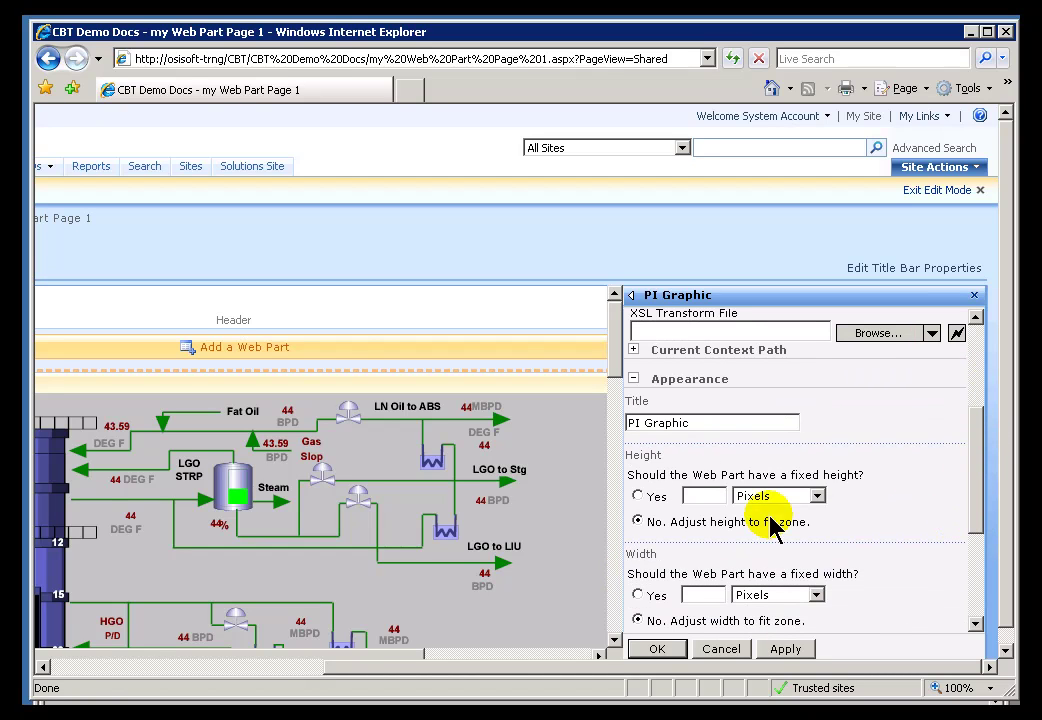
left_click(637, 496)
left_click(700, 496)
type("500")
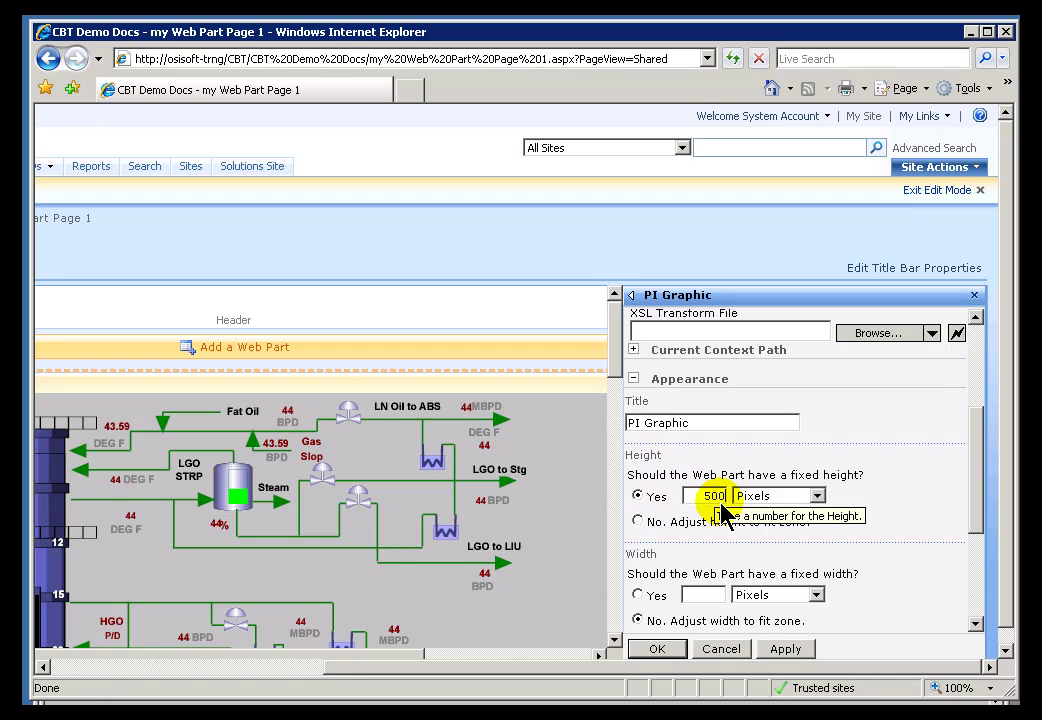
left_click(637, 595)
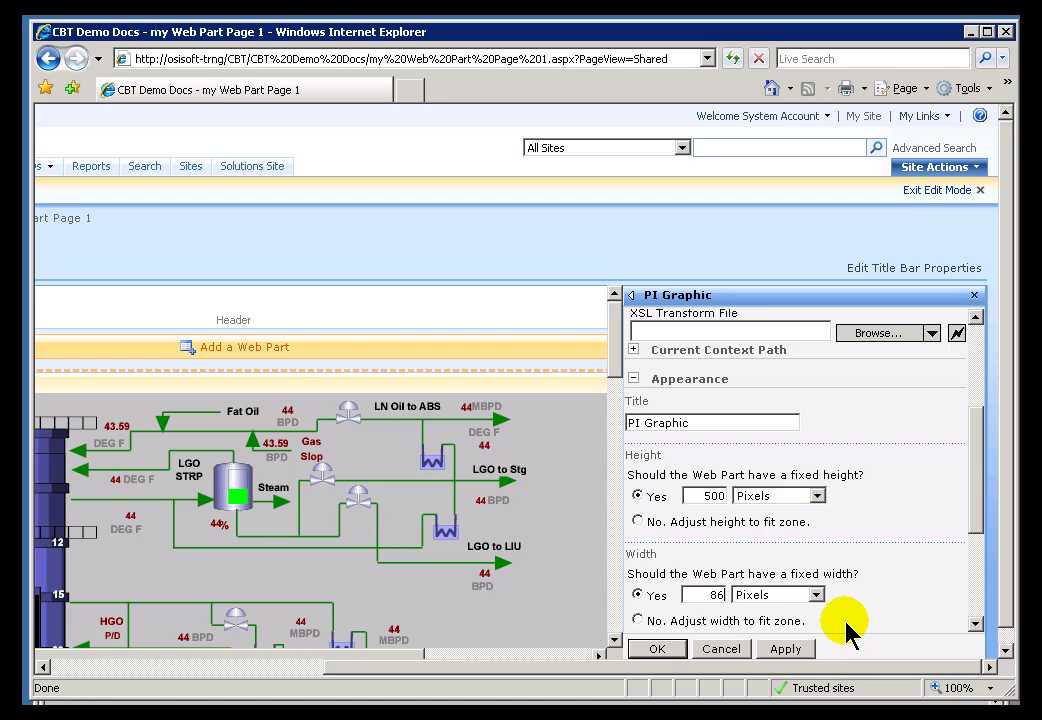
left_click(783, 651)
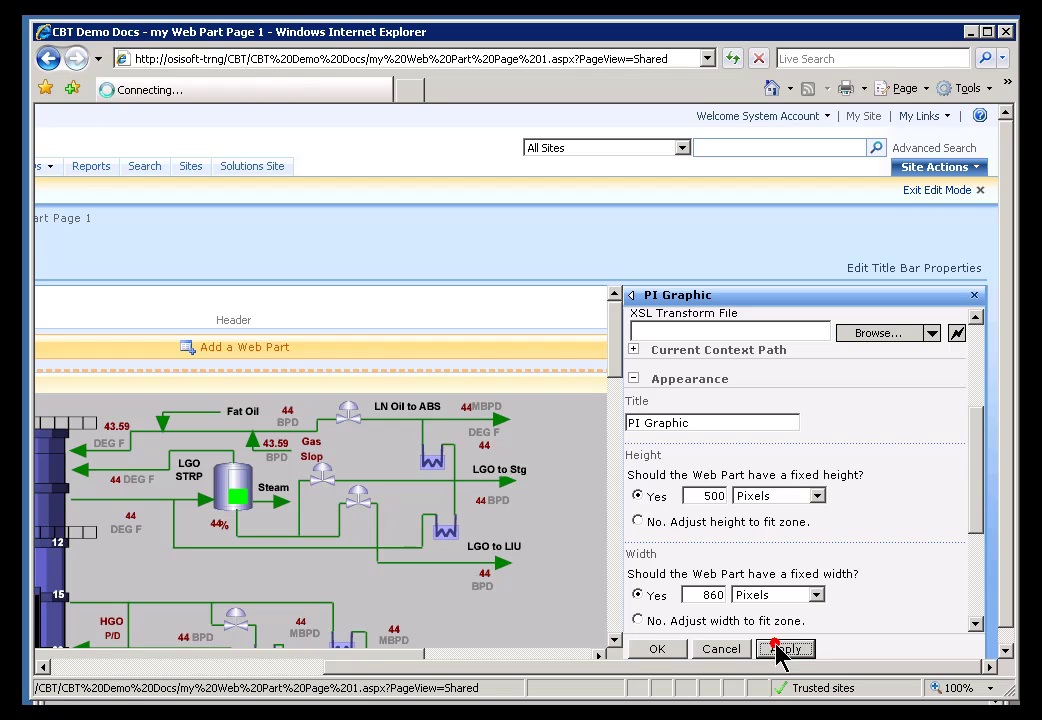
Save and close the PI Graphic settings, exit edit mode and view the whole resized graphic
left_click(667, 651)
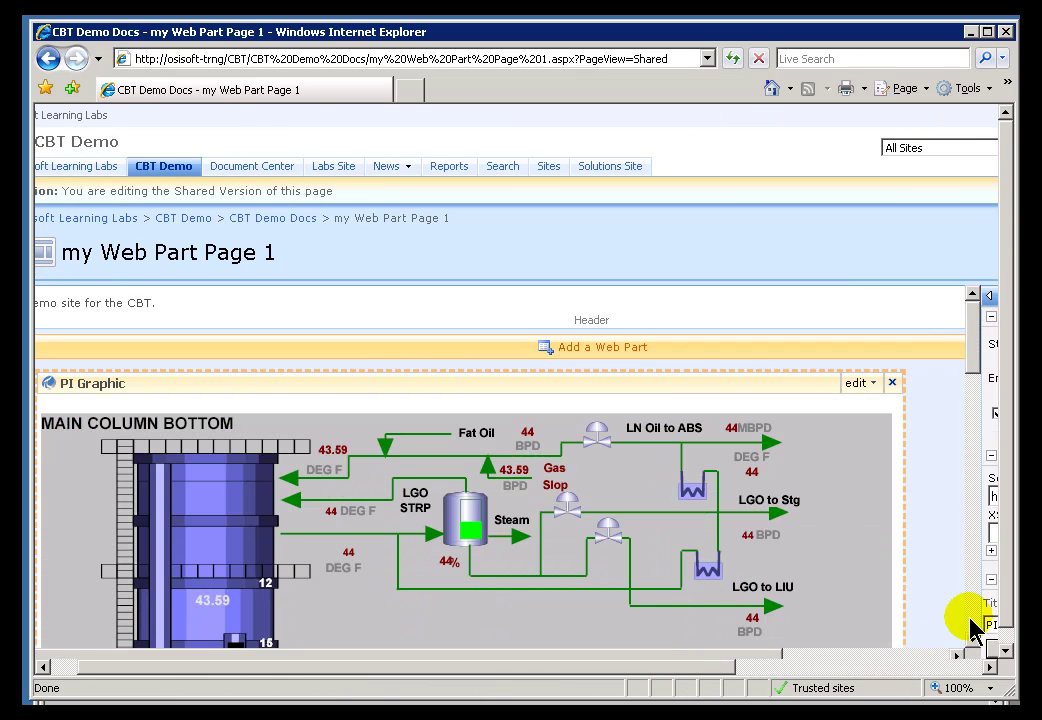
left_click(956, 667)
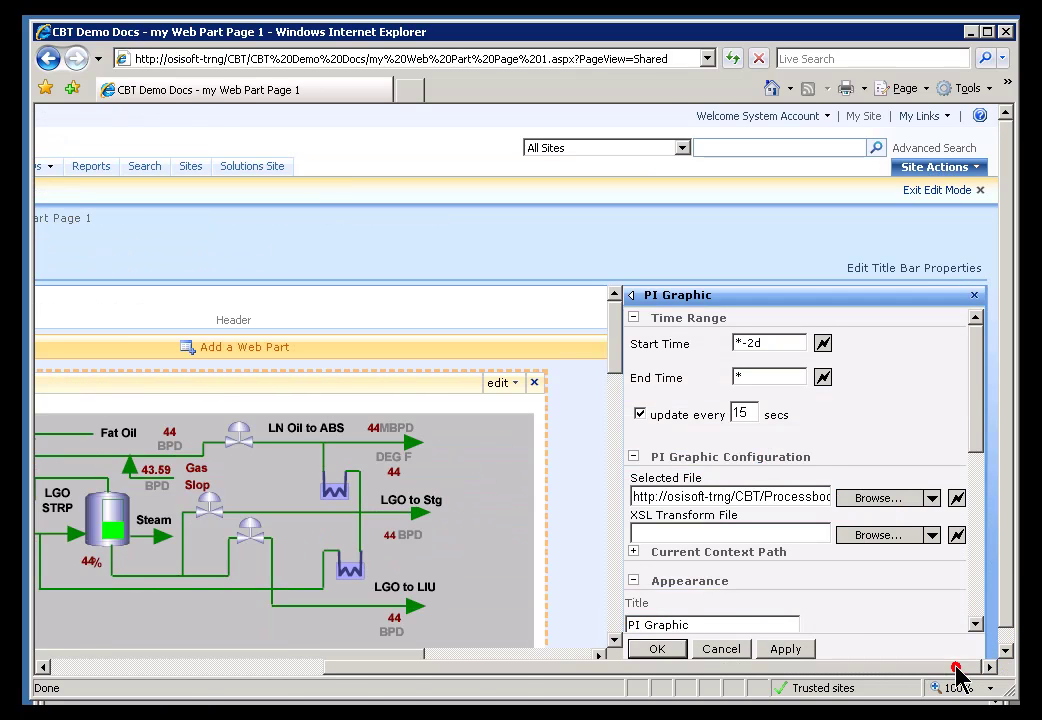
left_click(666, 650)
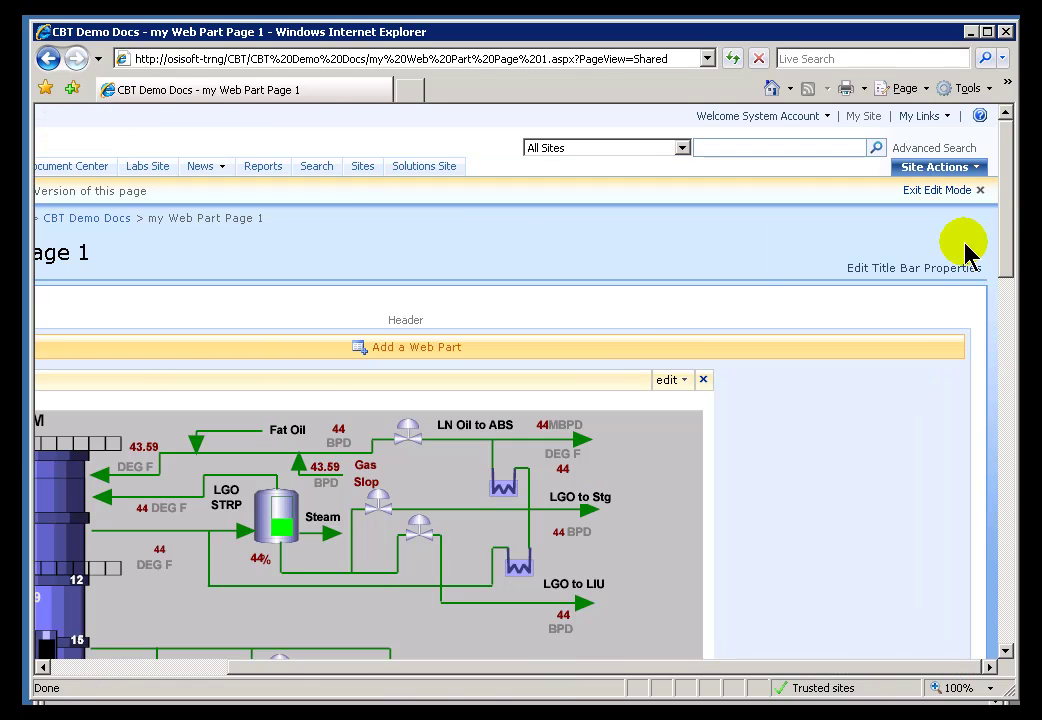
left_click(932, 192)
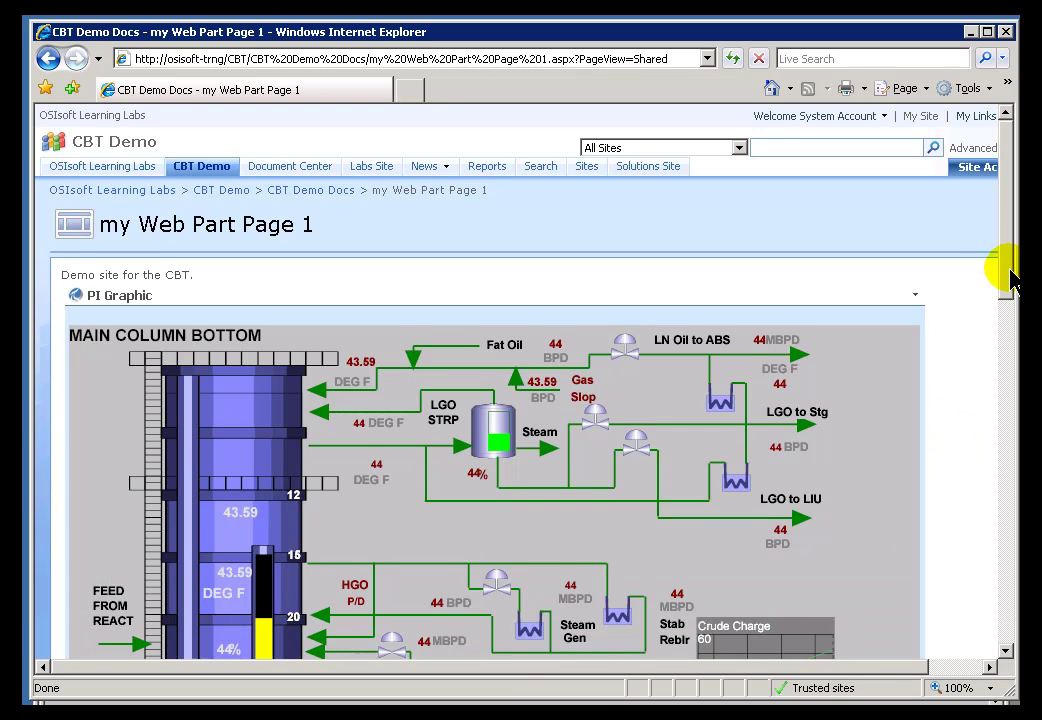
left_click_drag(1003, 268, 1004, 312)
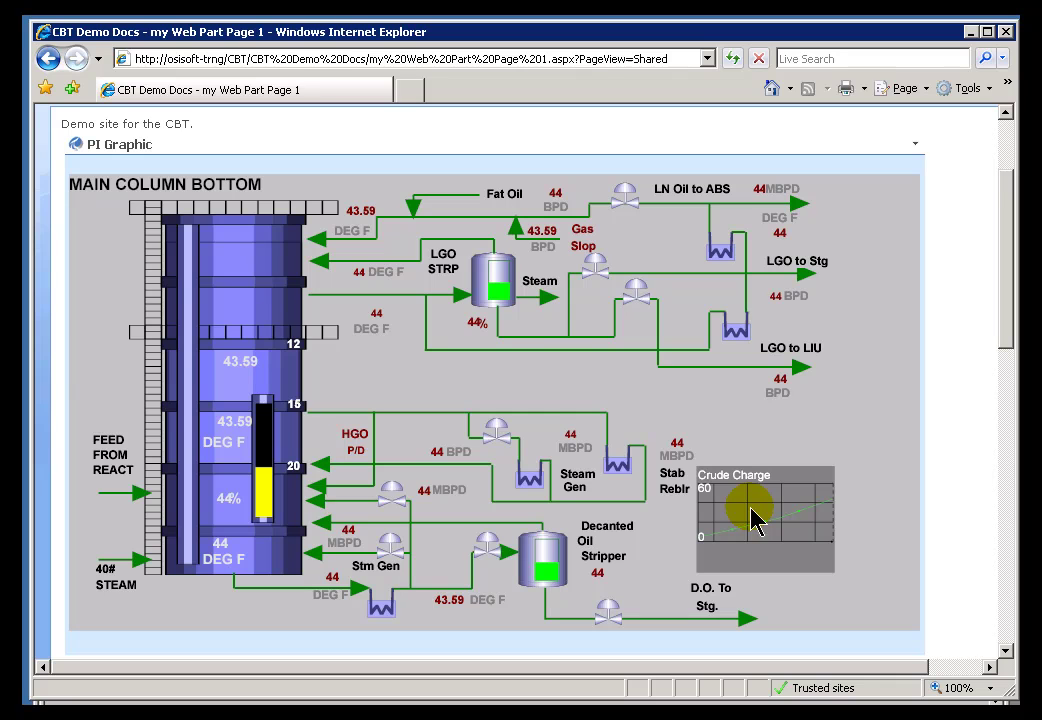
View the ad hoc trend of the 43.59 BPD value and close it, and zoom into the graphic and restore its original view
left_click(535, 235)
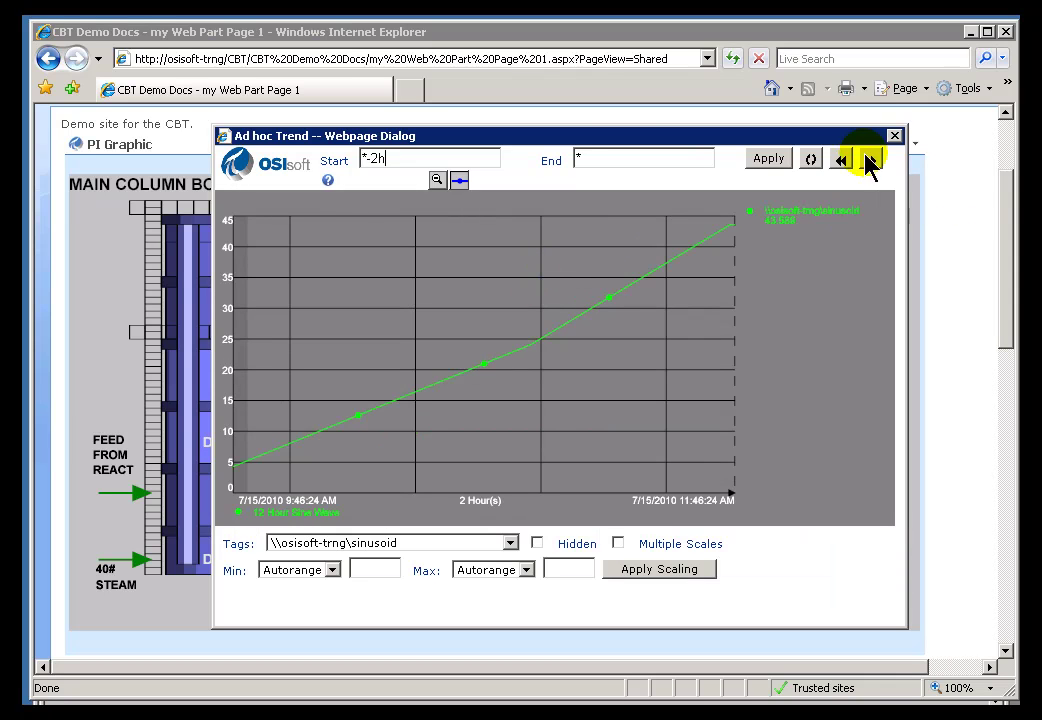
left_click(897, 136)
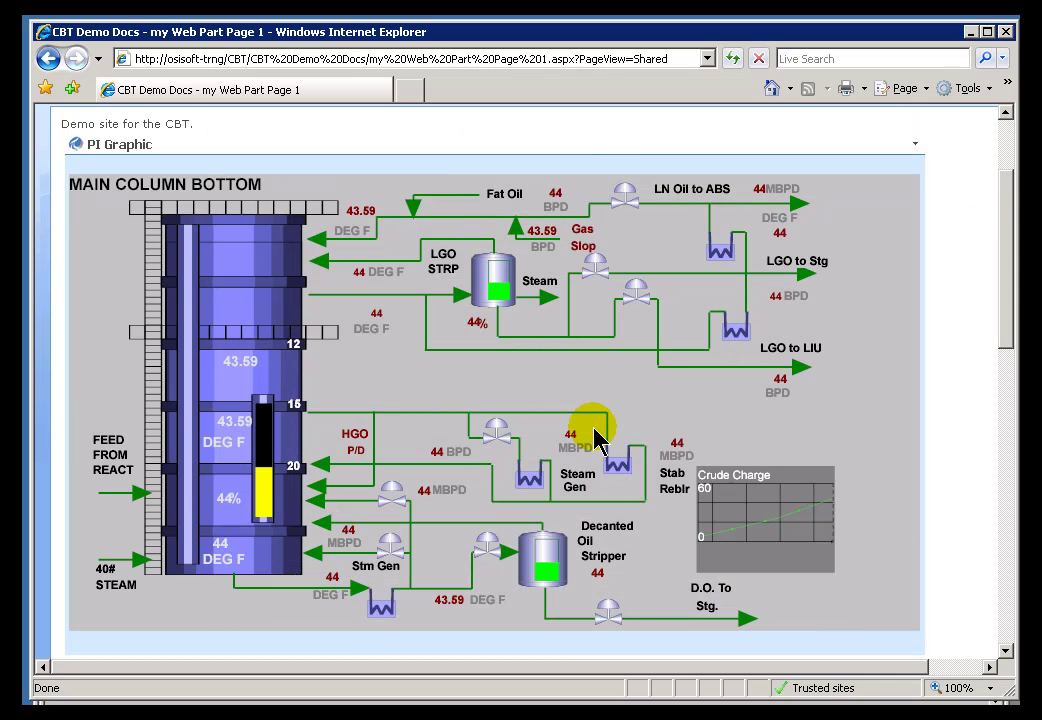
right_click(546, 390)
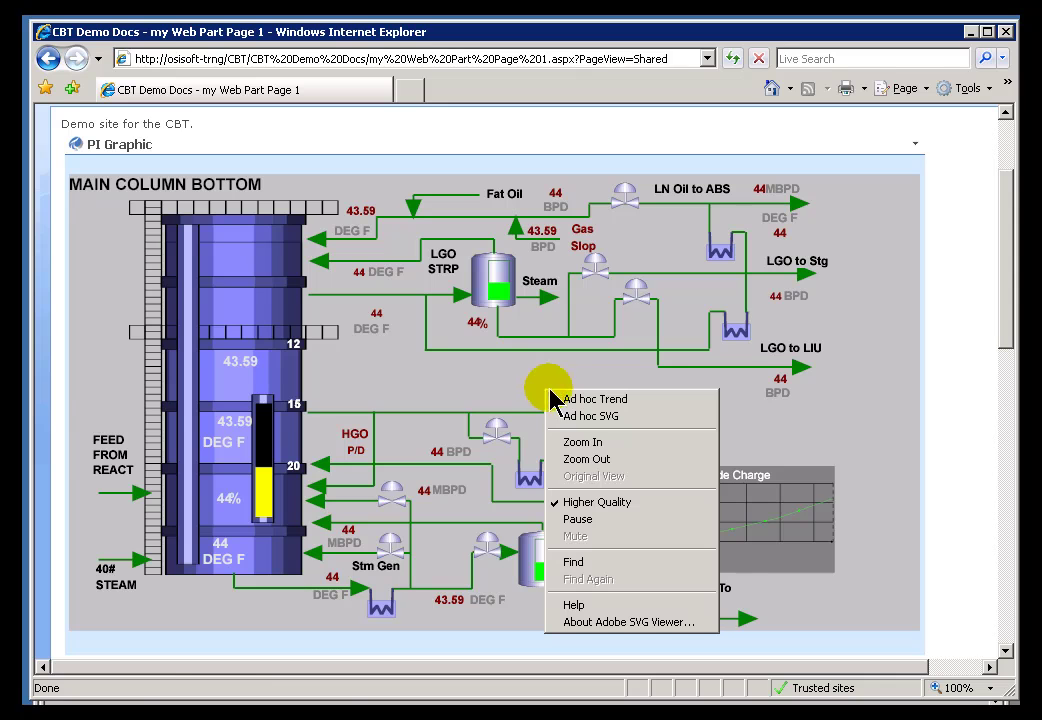
left_click(585, 441)
right_click(578, 430)
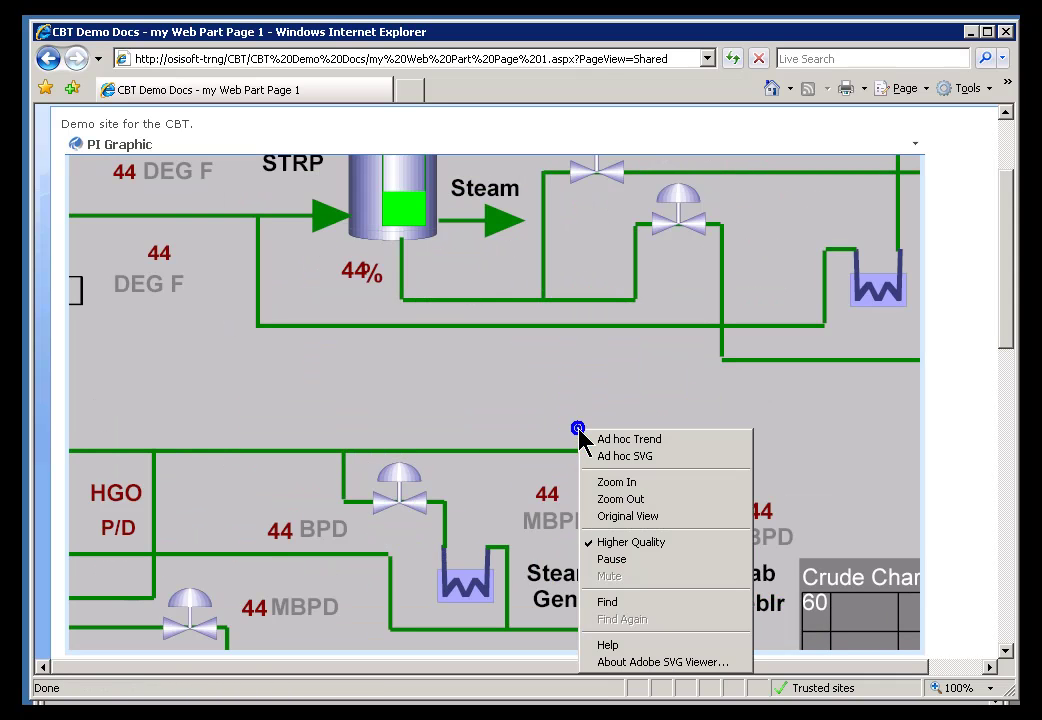
left_click(633, 518)
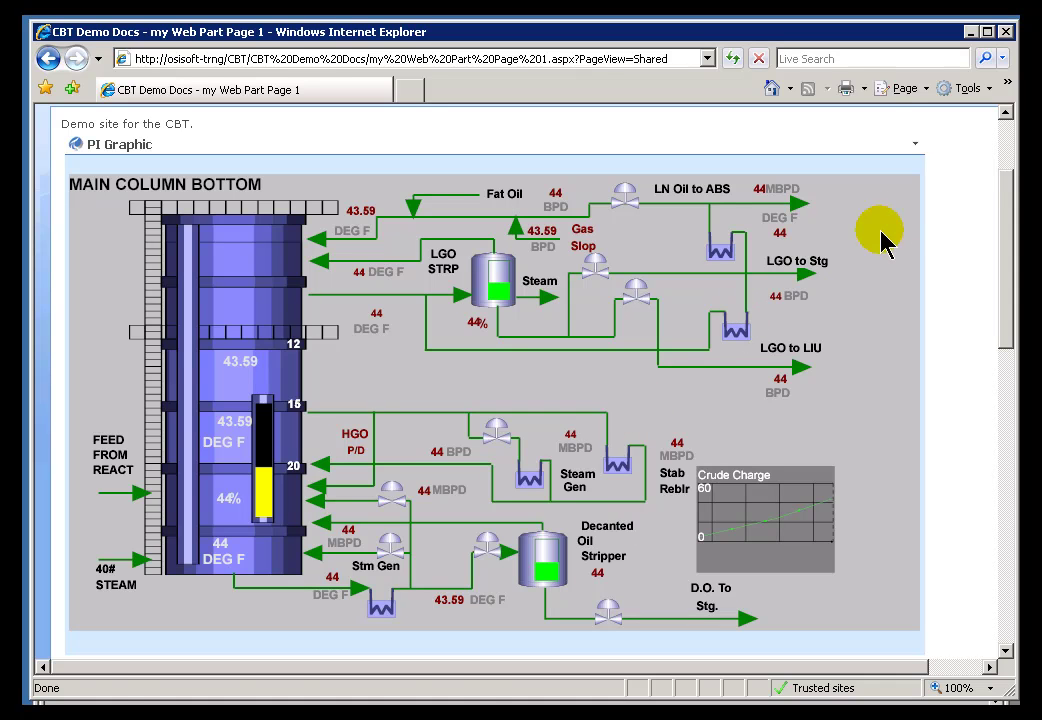
Launch the PI Graphic's file in PI ProcessBook and accept opening Main Column Bottom.svg
left_click(915, 148)
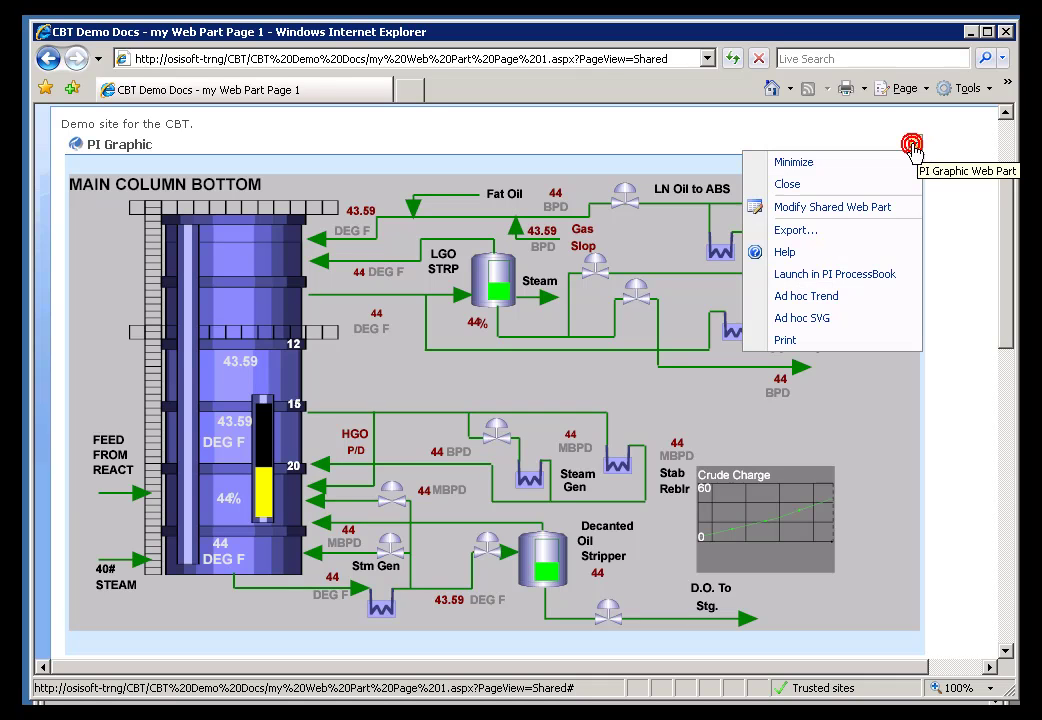
left_click(808, 279)
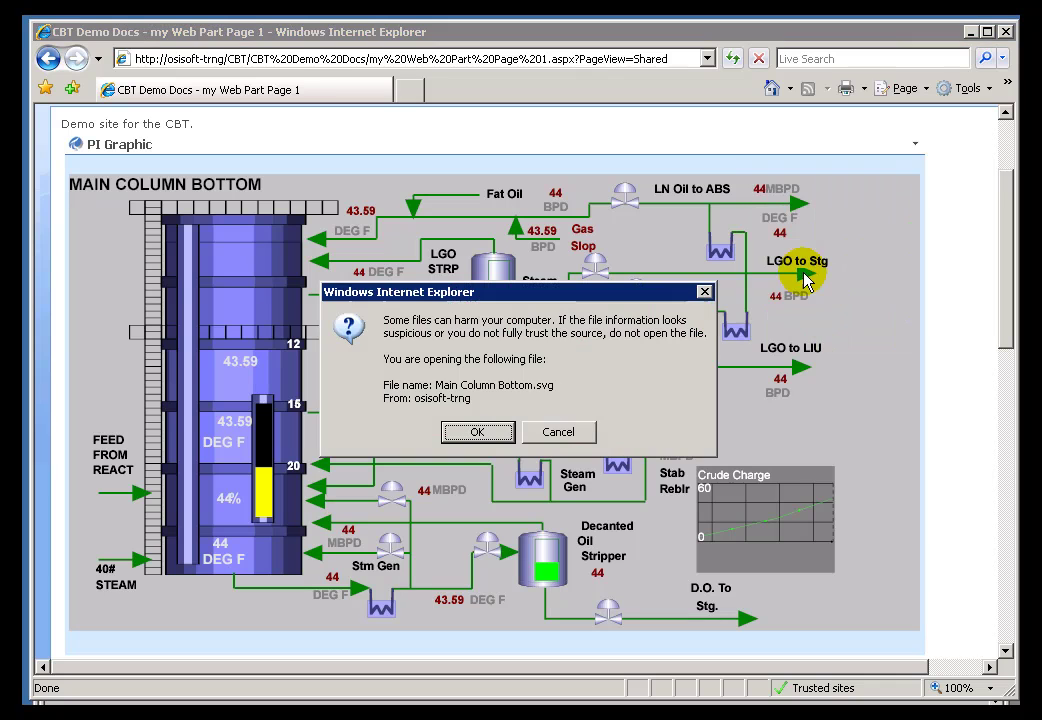
left_click(476, 432)
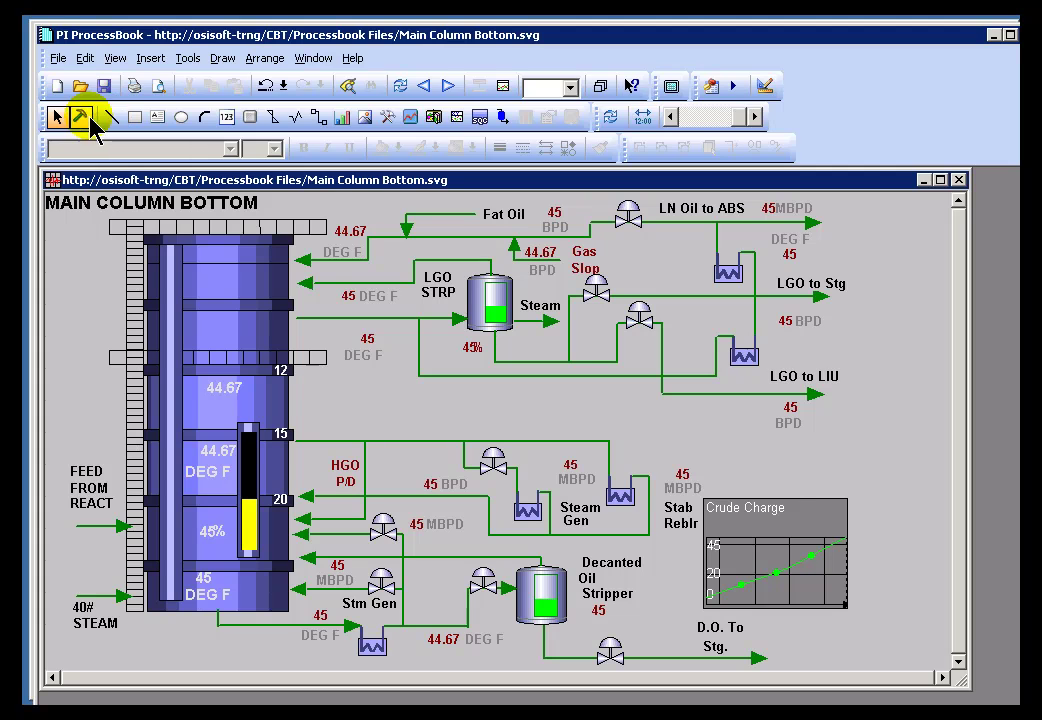
Enter build mode and enlarge the Crude Charge trend upward and slightly to the right in the display
left_click(81, 117)
left_click(781, 543)
left_click_drag(854, 492, 879, 425)
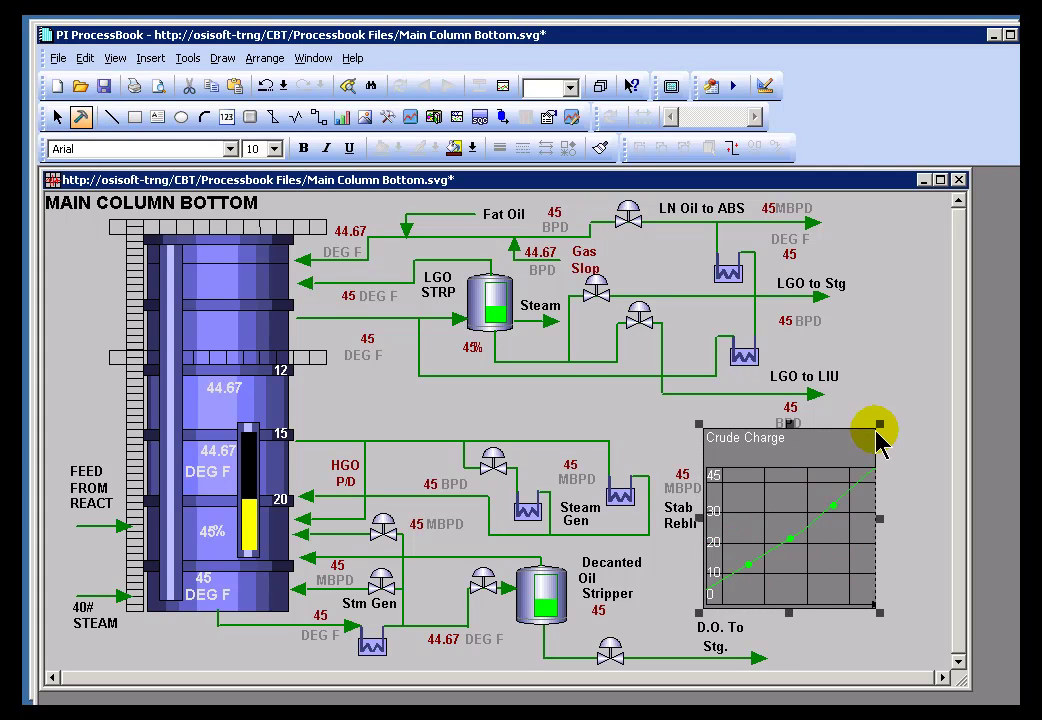
Turn off the grid in the Crude Charge trend's display format and apply the change
double_click(833, 468)
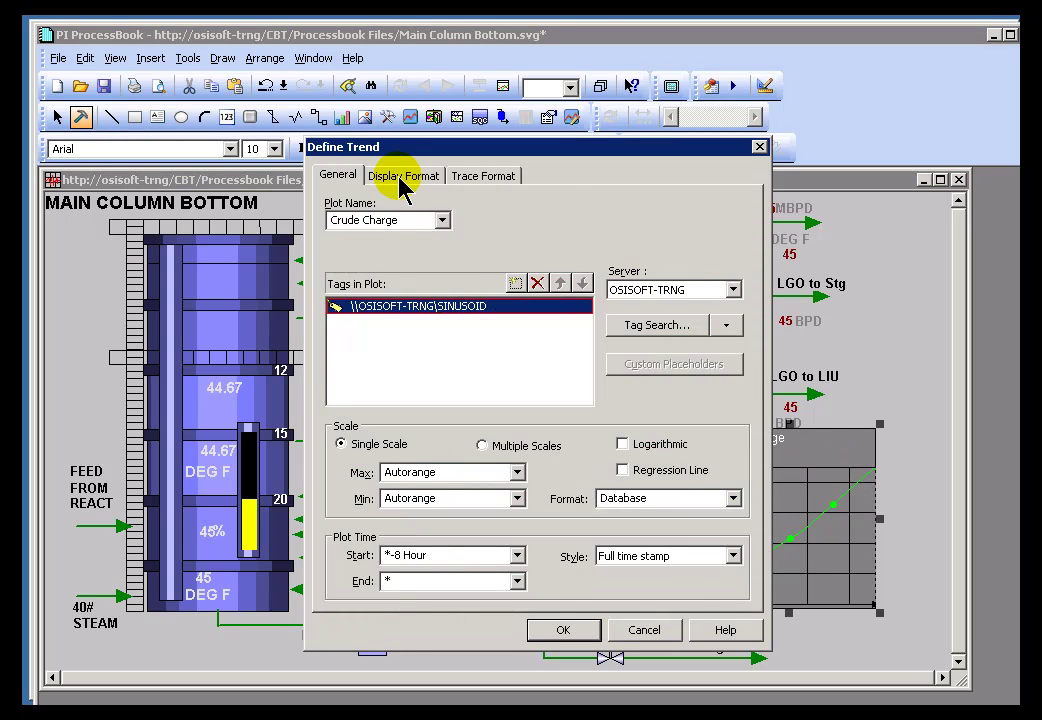
left_click(402, 186)
left_click(536, 290)
left_click(563, 630)
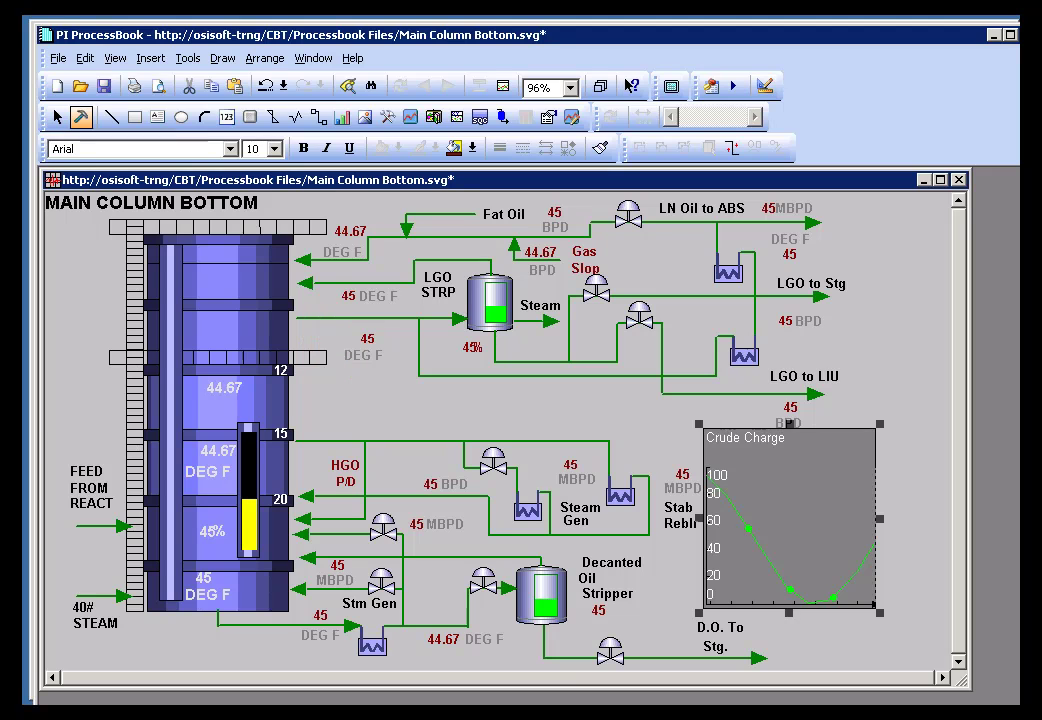
Return the display to run mode and save Main Column Bottom.svg
left_click(56, 116)
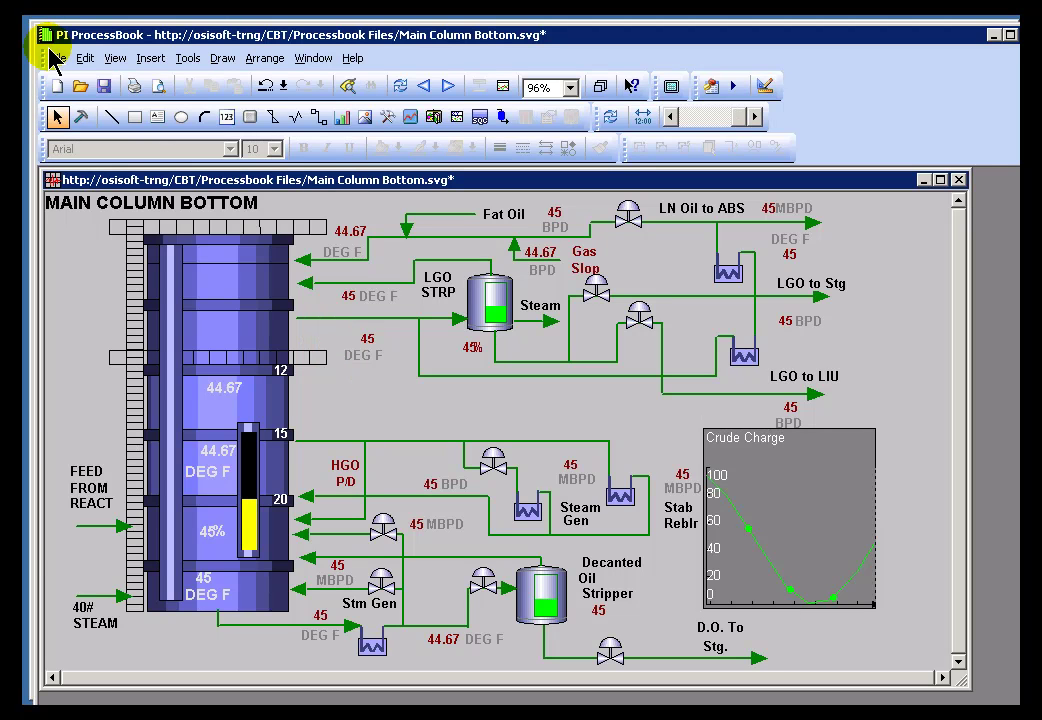
left_click(52, 57)
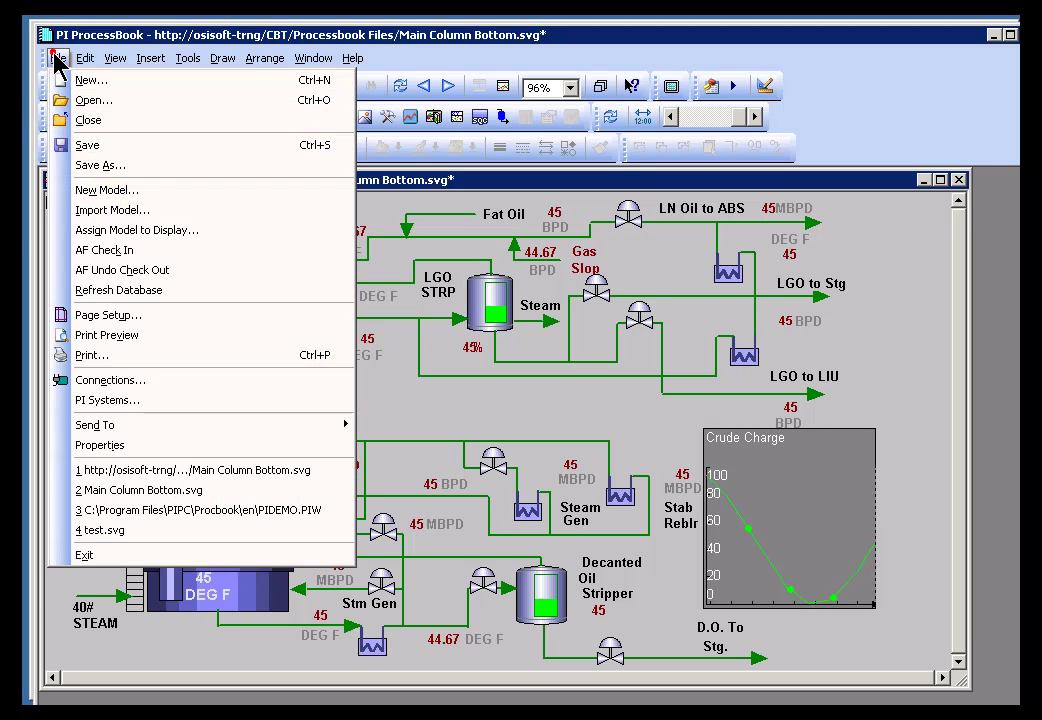
left_click(88, 146)
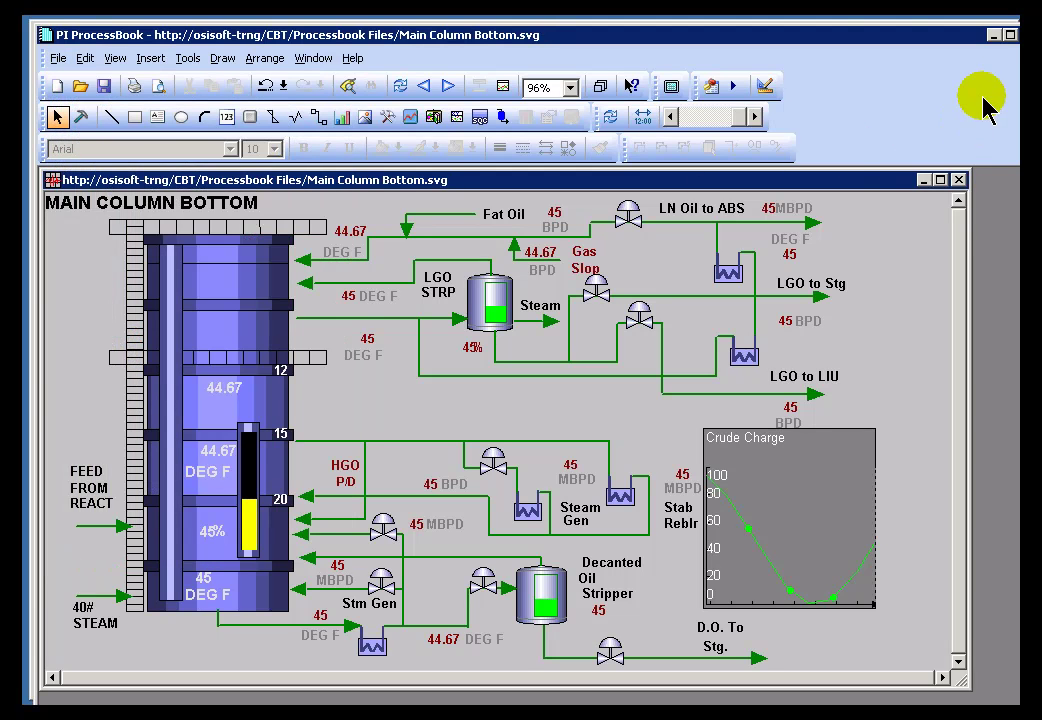
Close the display and reload the web part page in Internet Explorer, agreeing to resend the submitted information
left_click(958, 180)
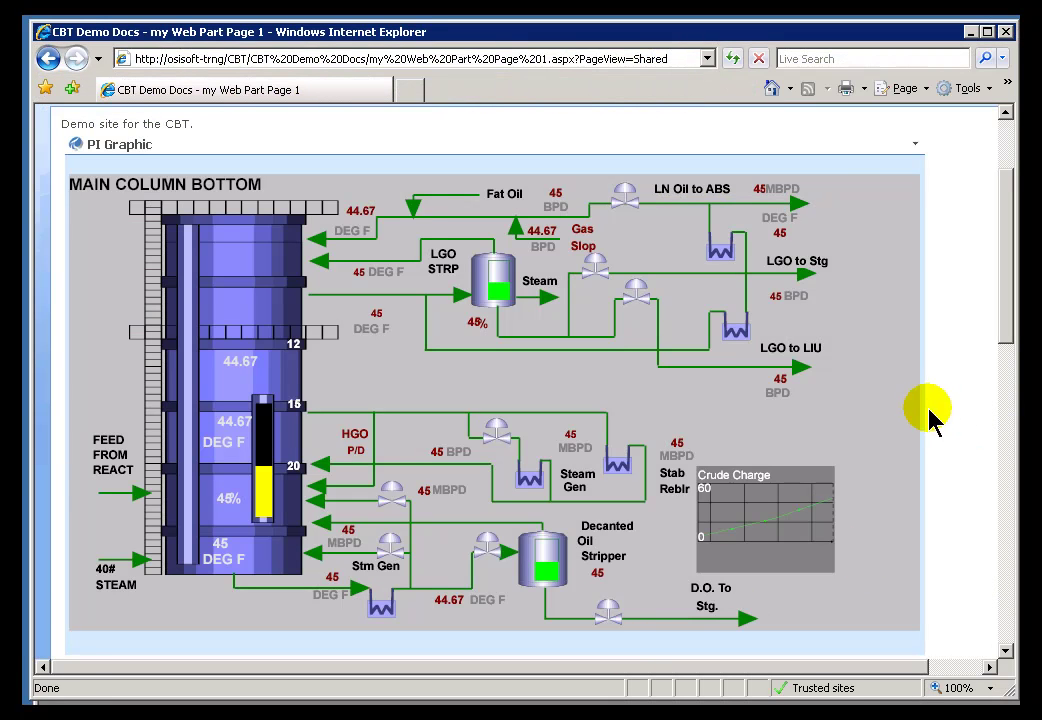
left_click(733, 62)
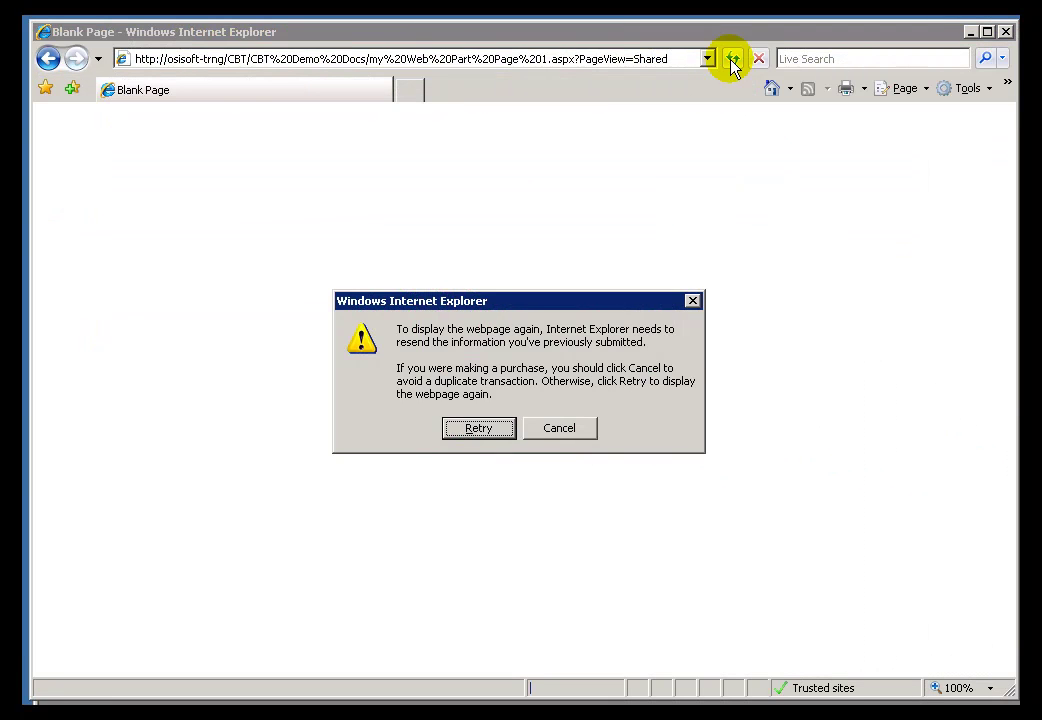
left_click(484, 436)
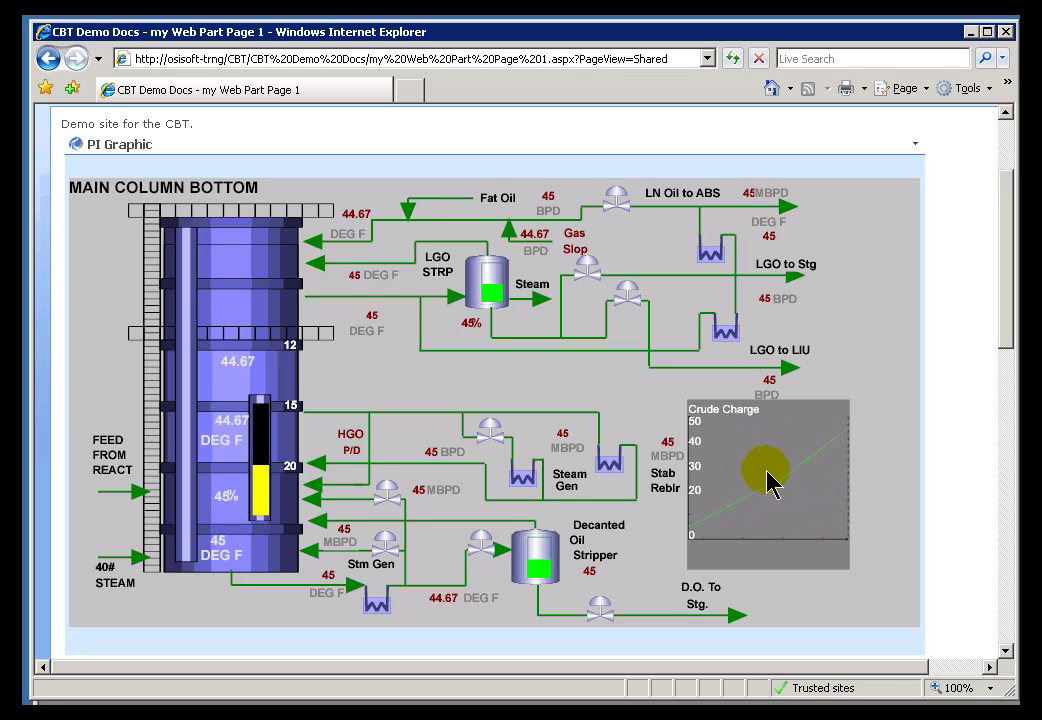
Go to the CBT Demo site, examine the Main Column Bottom entry in Processbook Files, and return to the web part page
left_click_drag(1004, 272, 1010, 147)
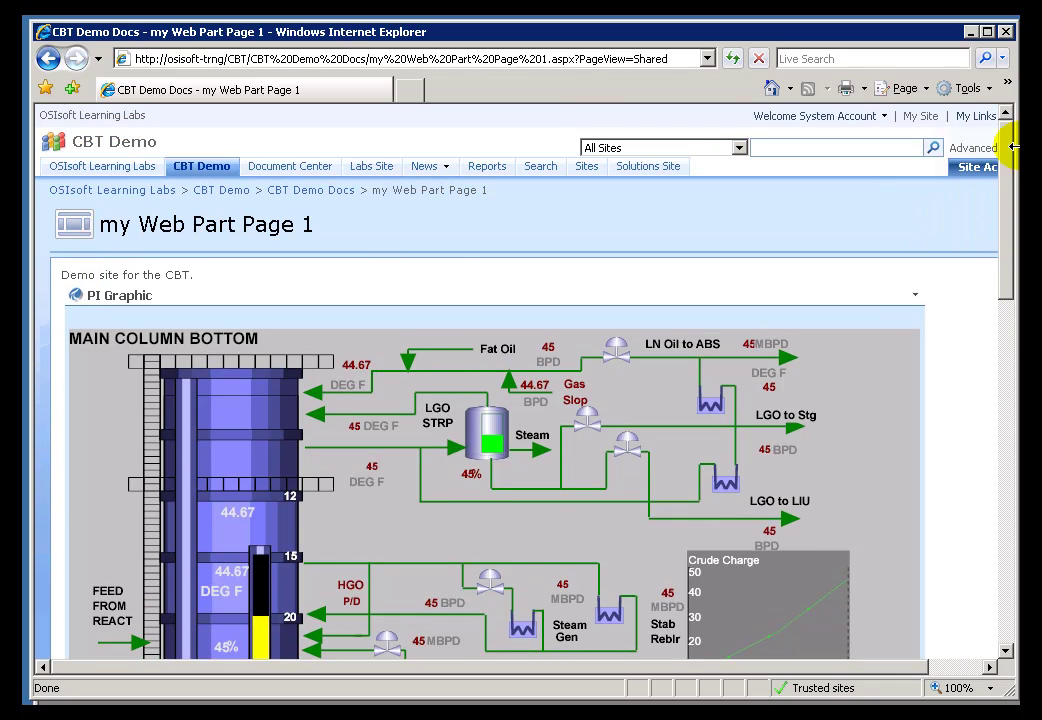
left_click(219, 190)
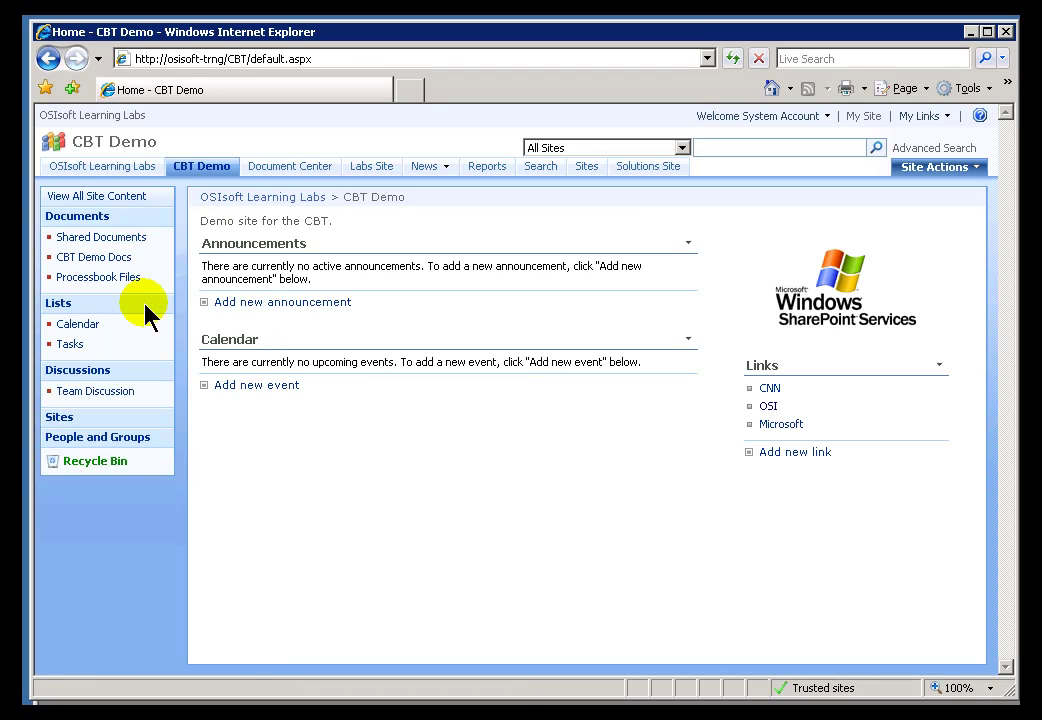
left_click(100, 278)
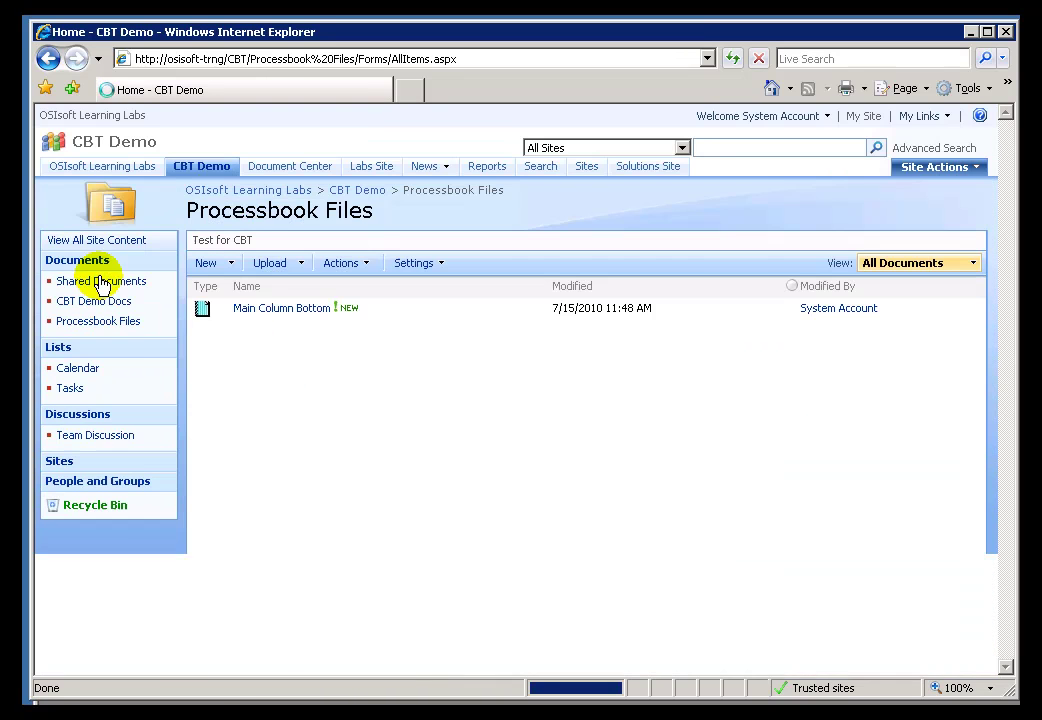
left_click(537, 309)
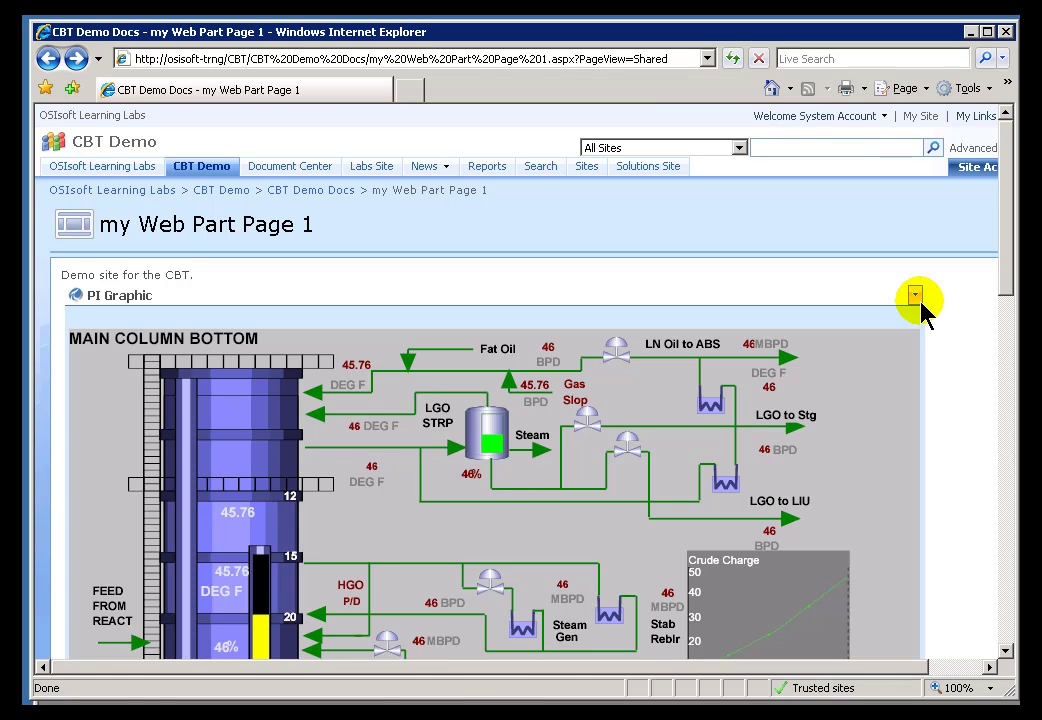
Launch the PI Graphic's file in PI ProcessBook again, accept opening it, and check the display's file location
left_click(916, 295)
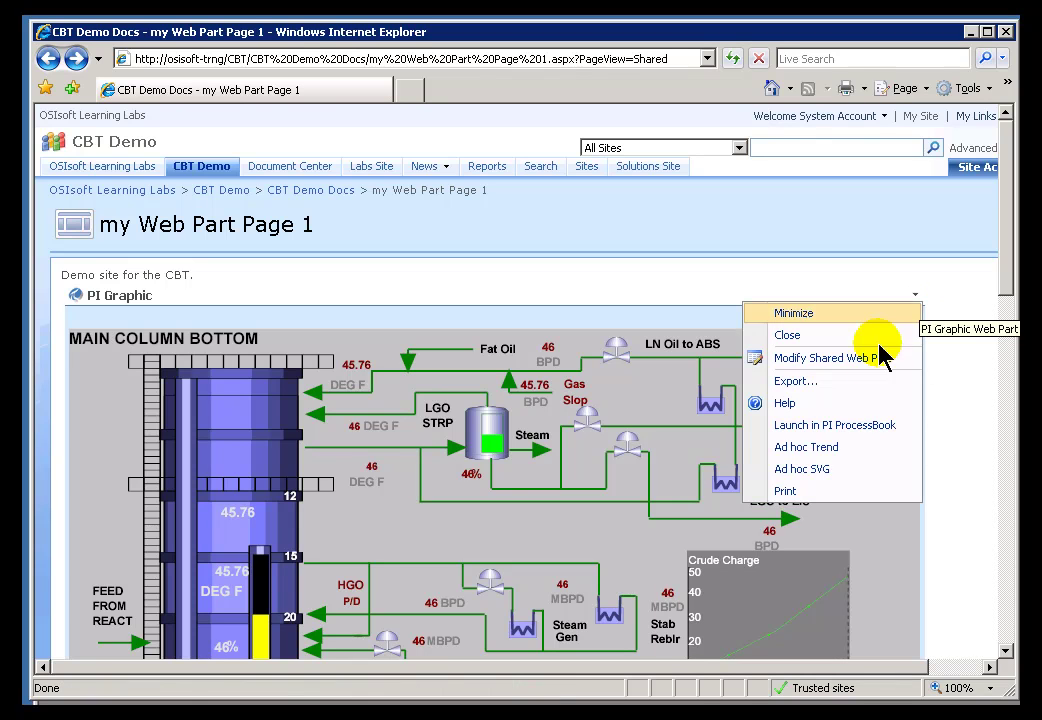
left_click(804, 428)
left_click(472, 436)
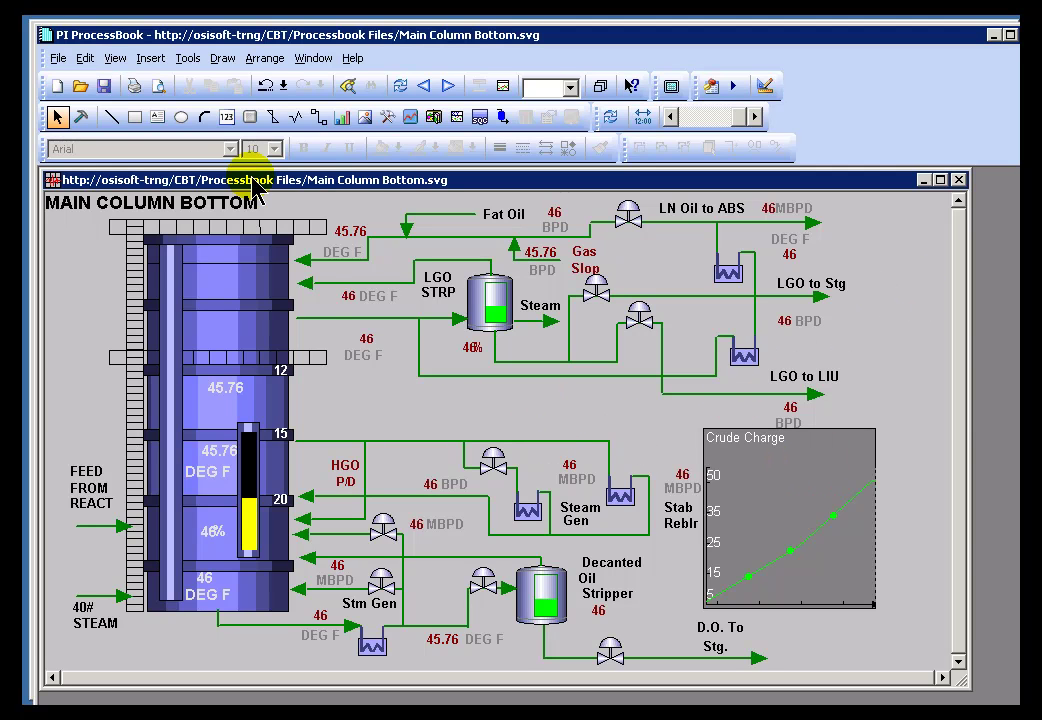
left_click(327, 181)
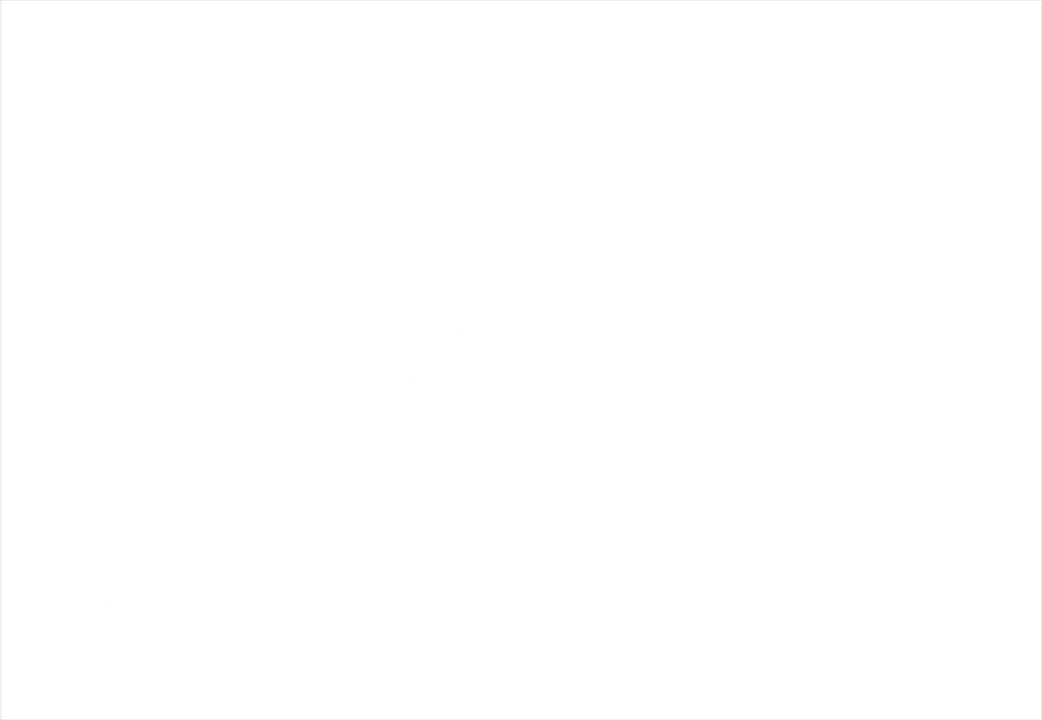